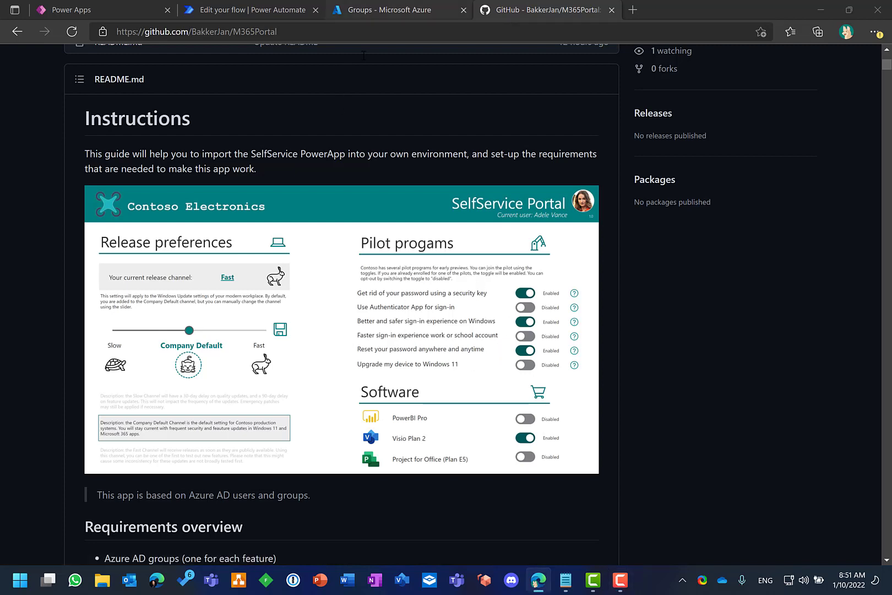
- Examine the object ID of the SelfService-01 security group in the Azure group list
click(368, 9)
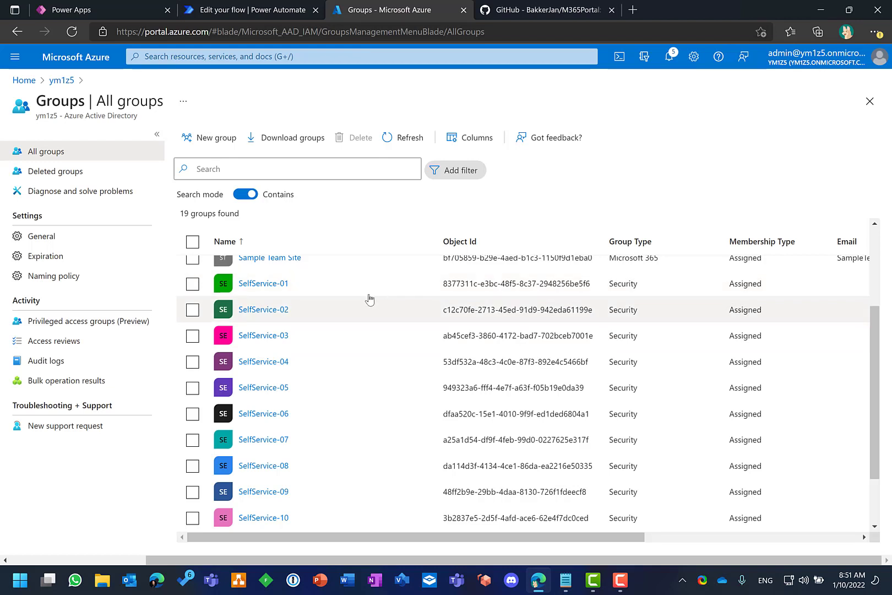
drag(442, 285, 592, 286)
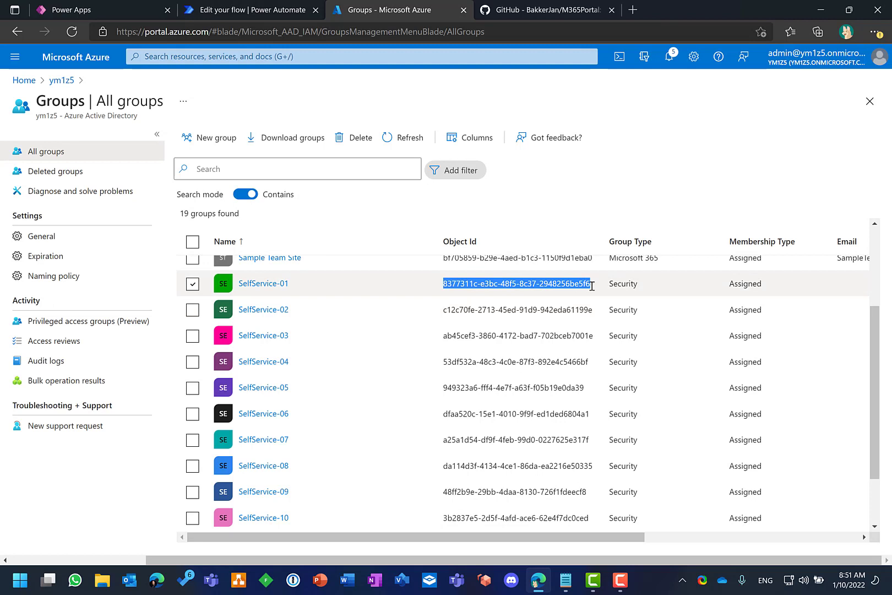
click(483, 284)
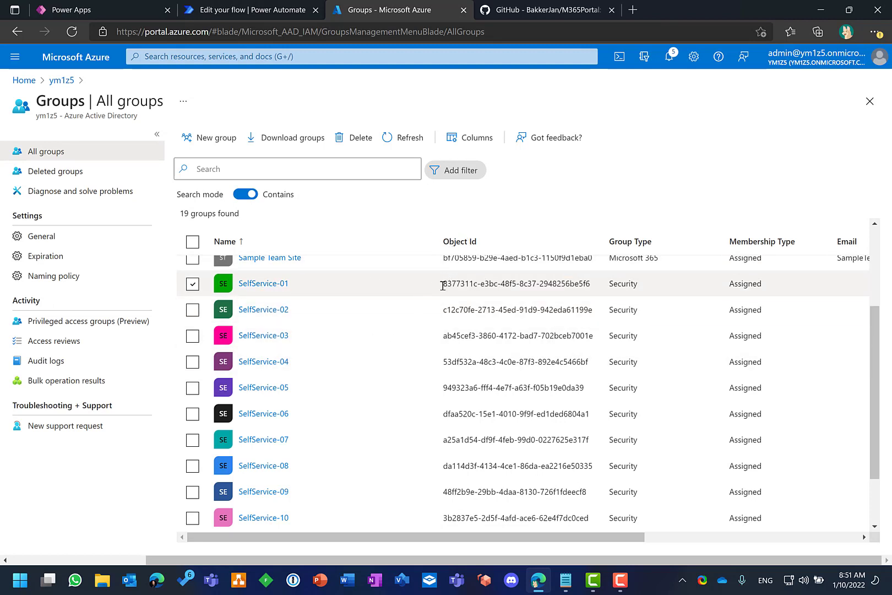
drag(444, 284, 591, 286)
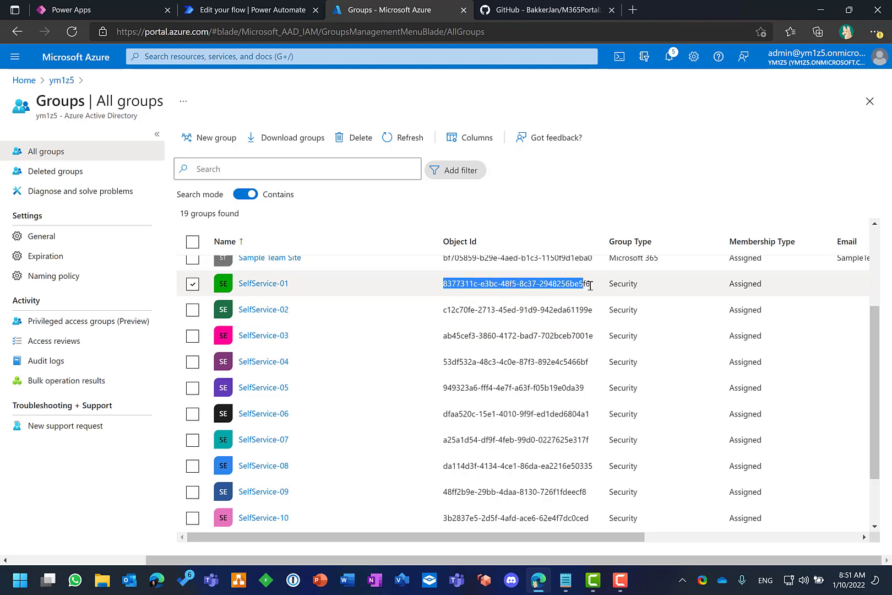
click(537, 284)
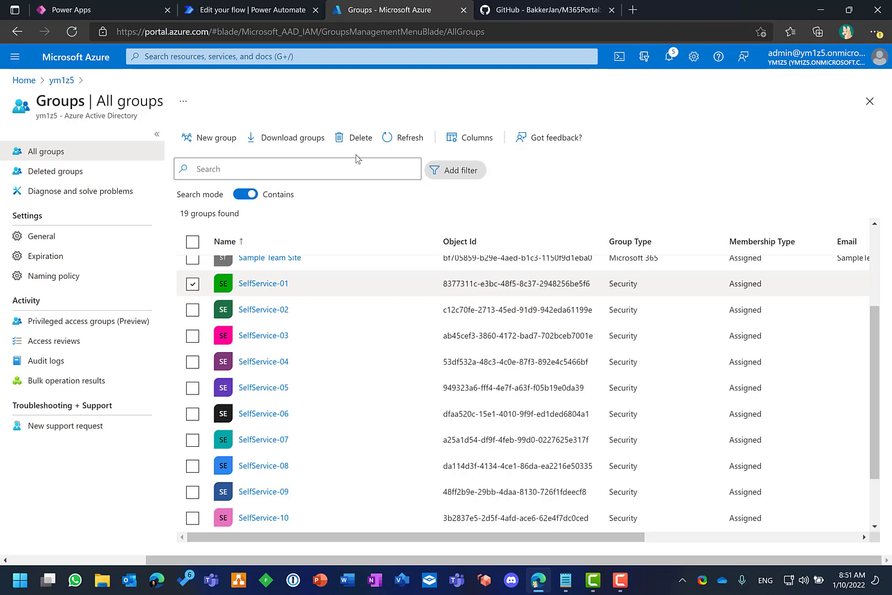
- Register a new single-tenant application named SelfService in the ym1z5 Azure Active Directory
click(61, 80)
click(49, 378)
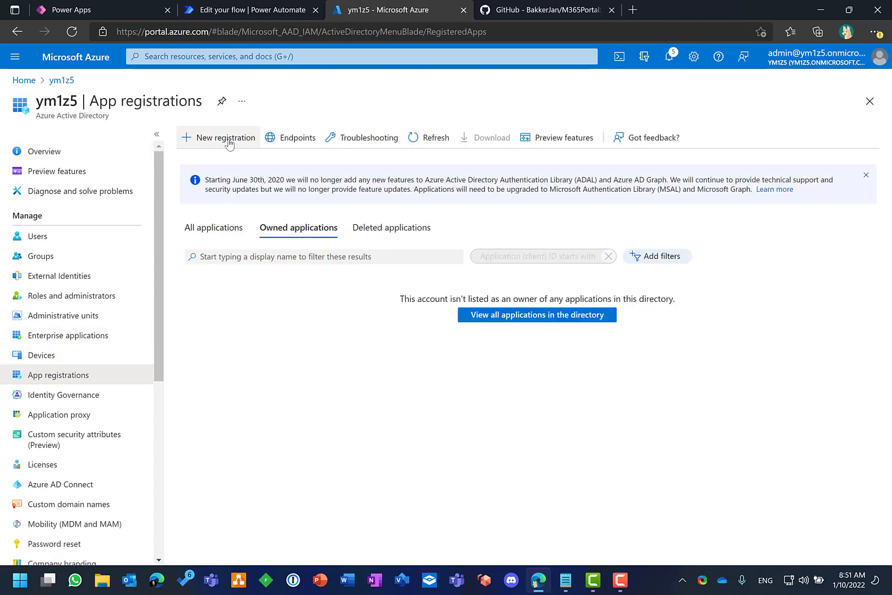
click(229, 139)
click(102, 188)
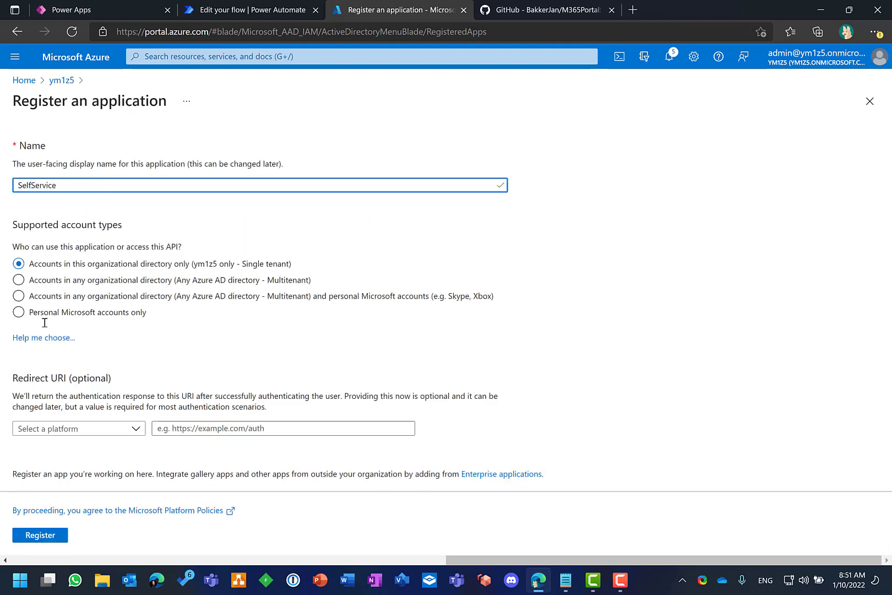
click(37, 534)
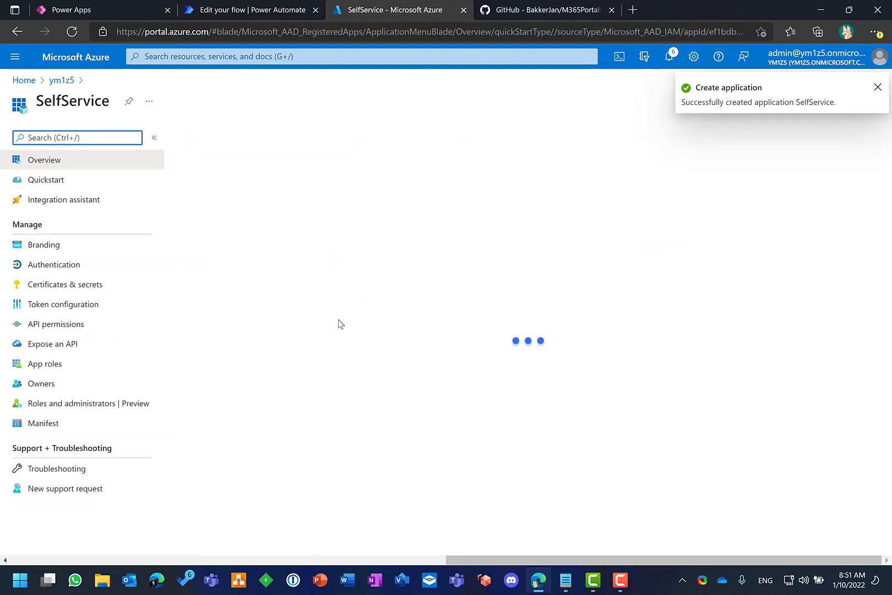
- Request API permissions for the SelfService app, selecting the Microsoft Graph application permission Directory.Read.All
click(61, 325)
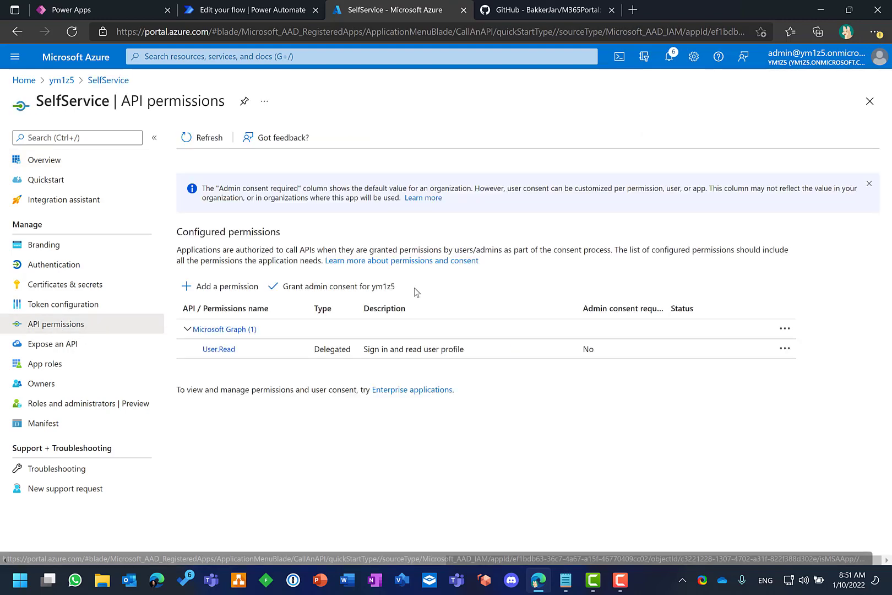
click(221, 287)
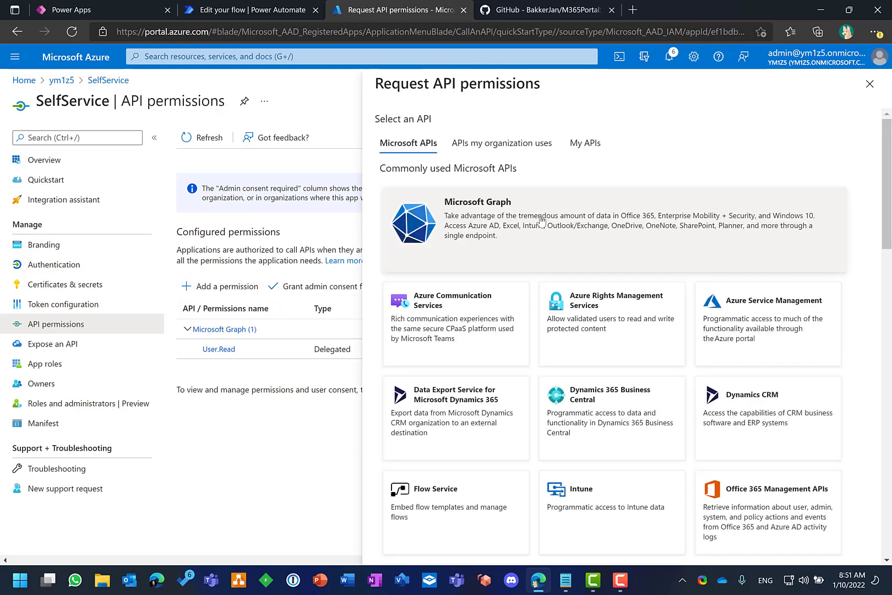
click(575, 224)
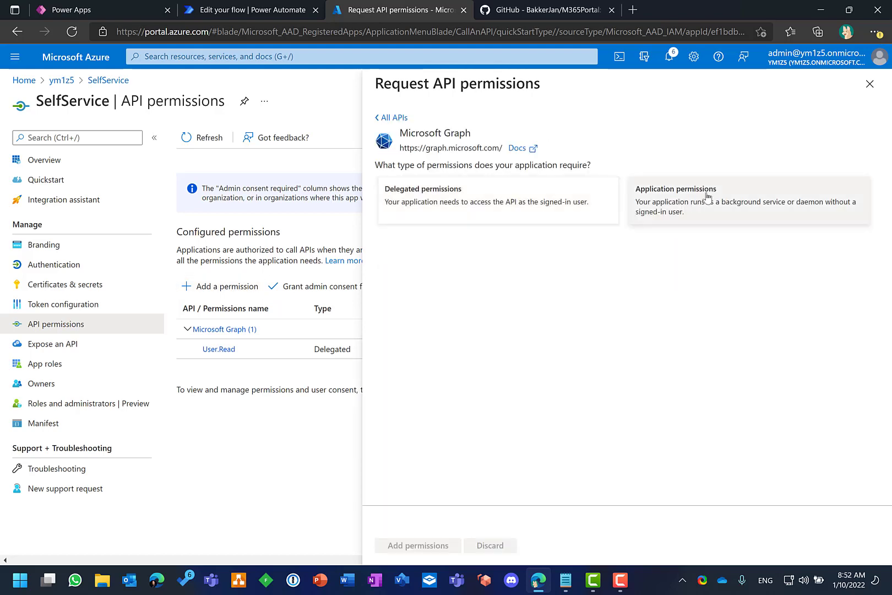
click(707, 196)
click(473, 267)
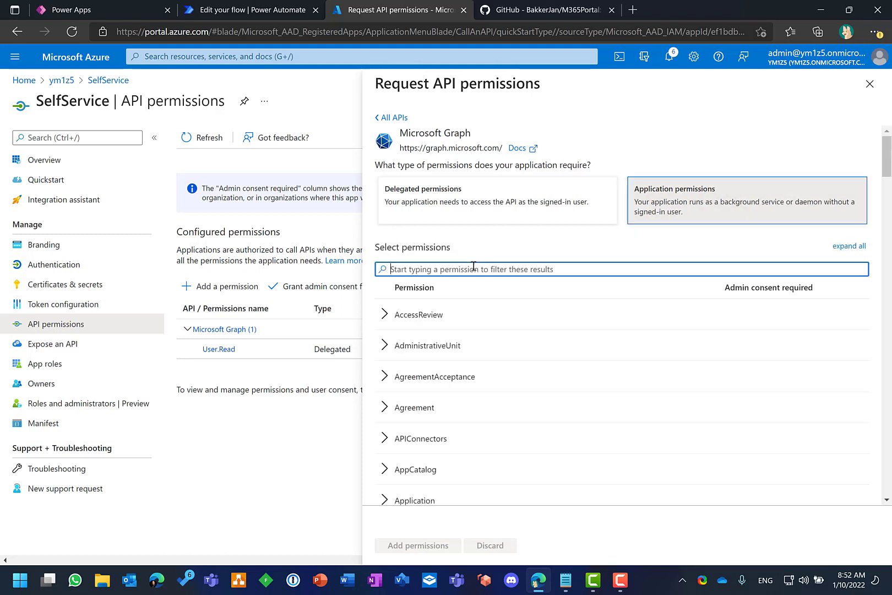
text(d)
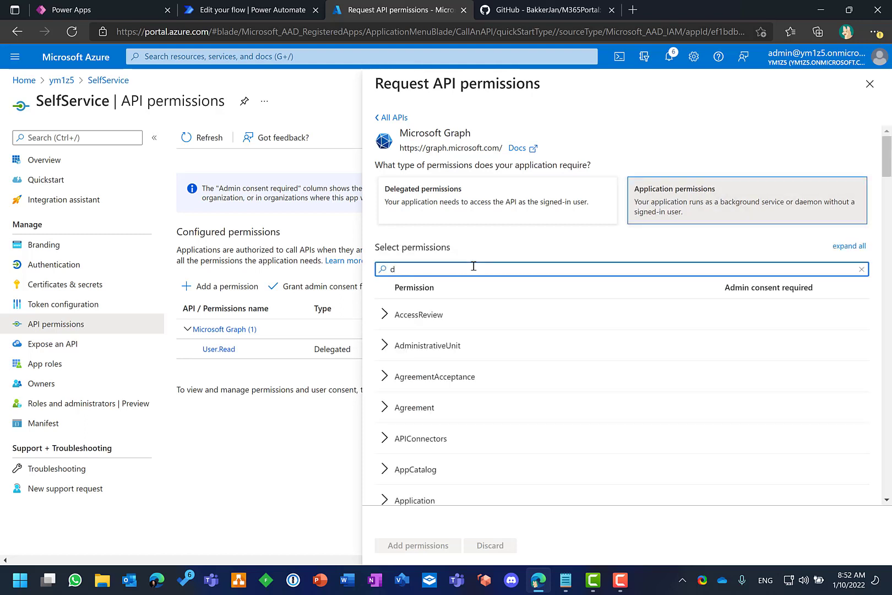
text(irectory)
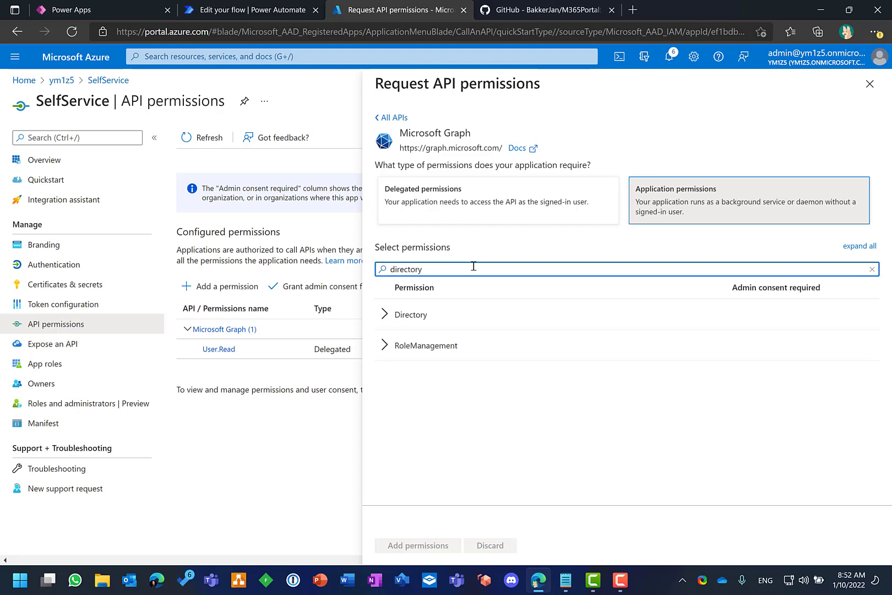
click(385, 318)
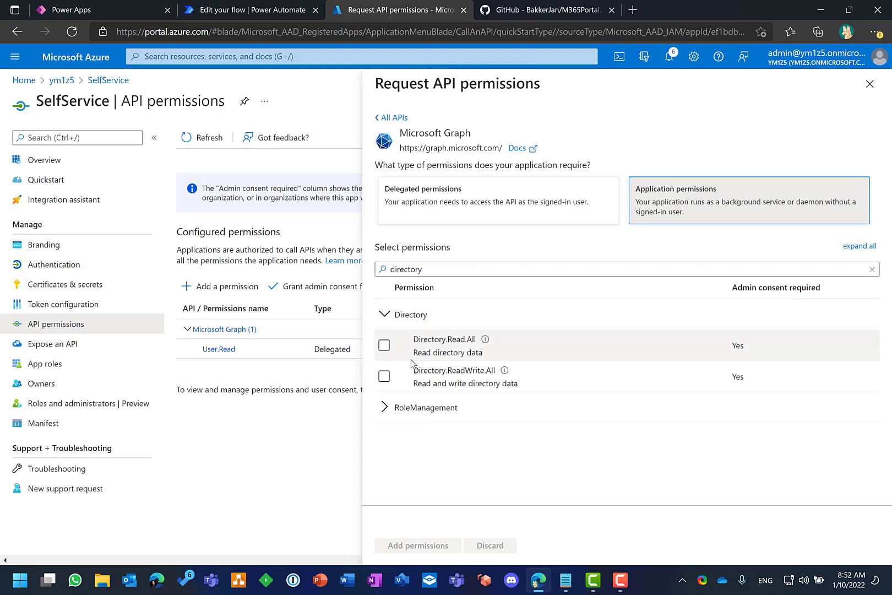
click(384, 345)
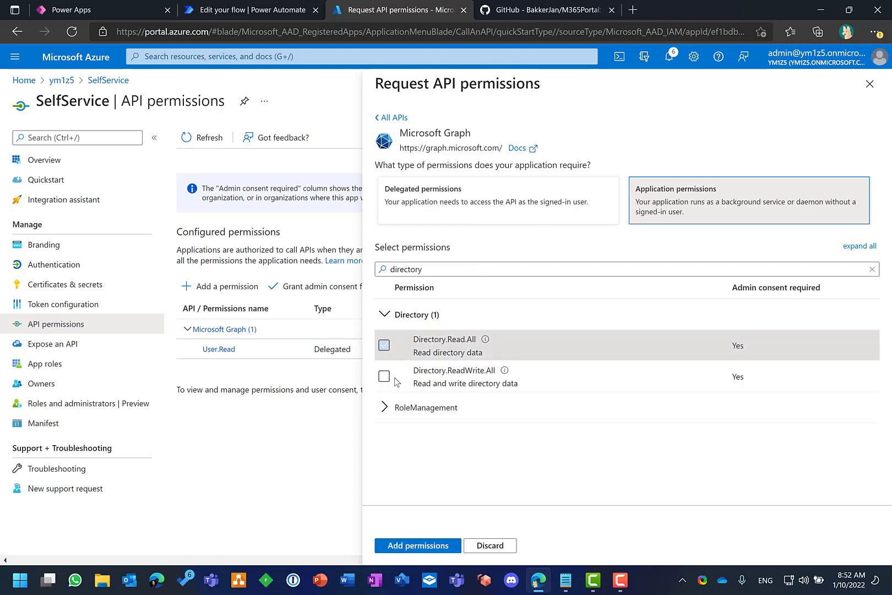
- Select Group.ReadWrite.All as well, add the chosen permissions to the app and grant admin consent for ym1z5
double_click(440, 271)
text(group)
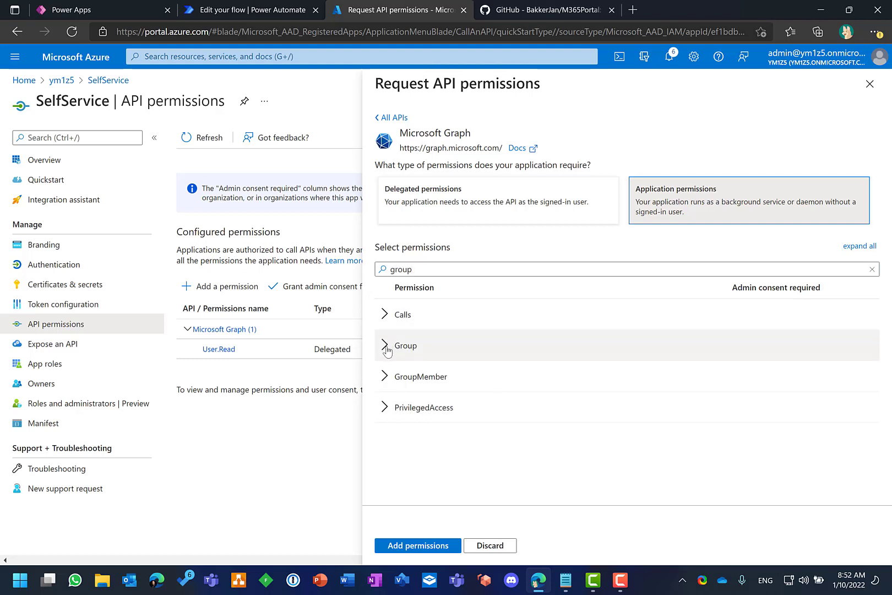
click(384, 345)
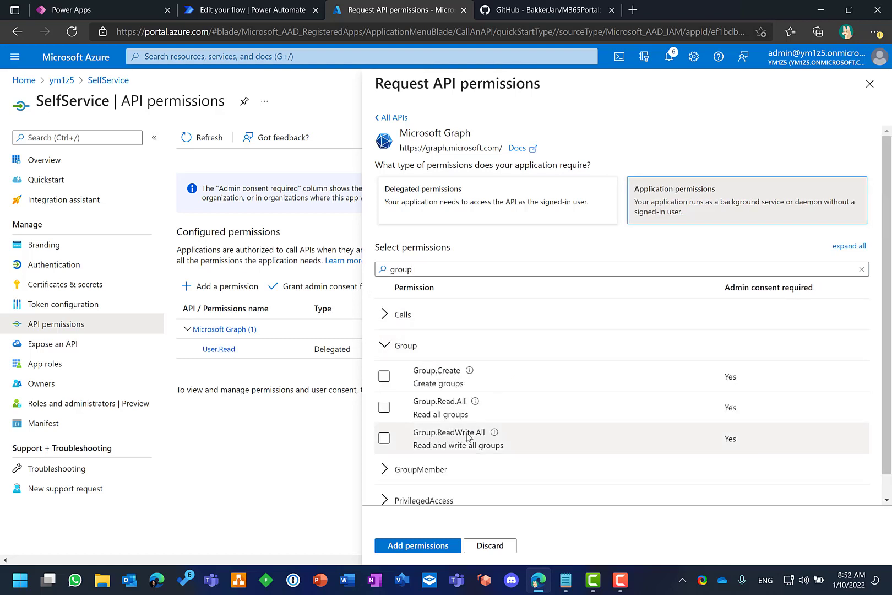
click(384, 438)
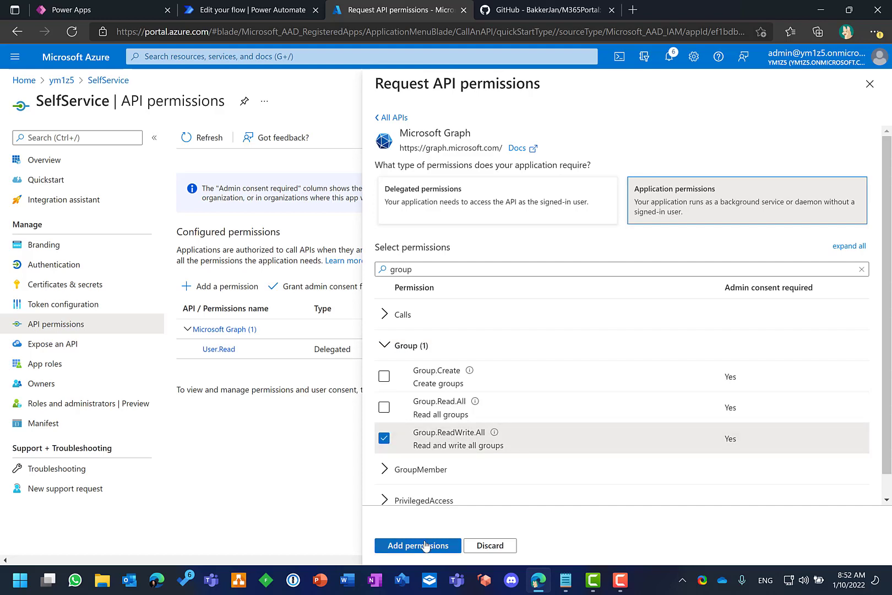
click(423, 544)
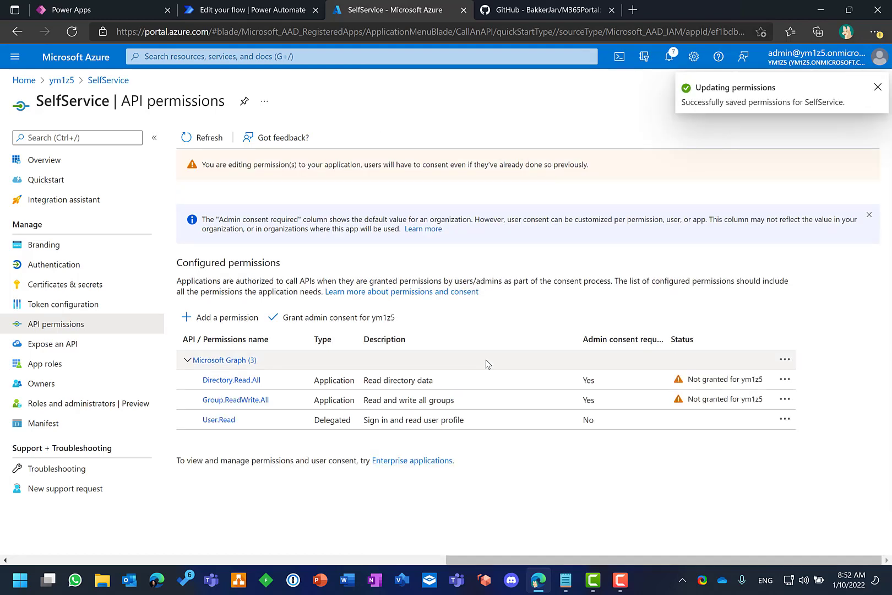
click(314, 319)
click(205, 217)
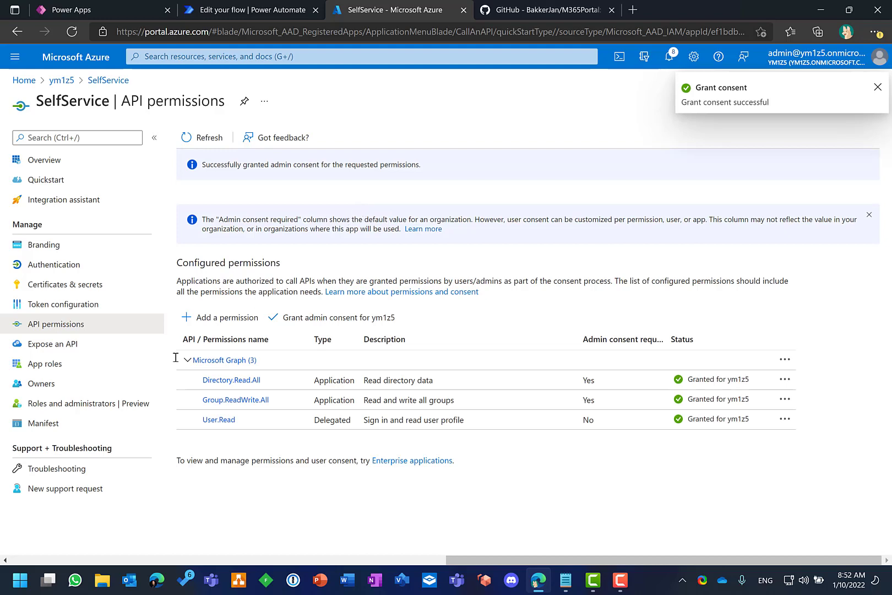
- Create a client secret described as Power Automate with the recommended 6-month expiry, and copy its value for storing in Notepad
click(47, 291)
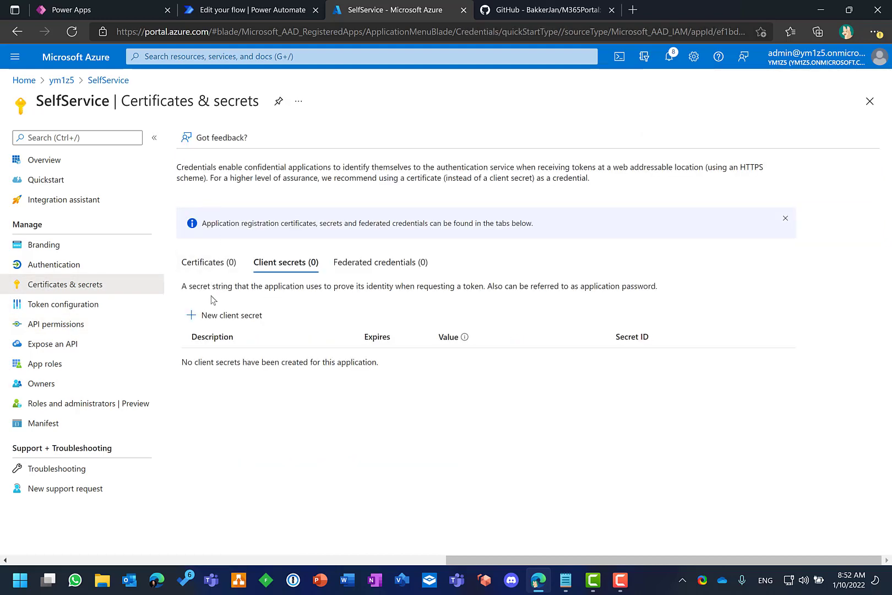
click(212, 318)
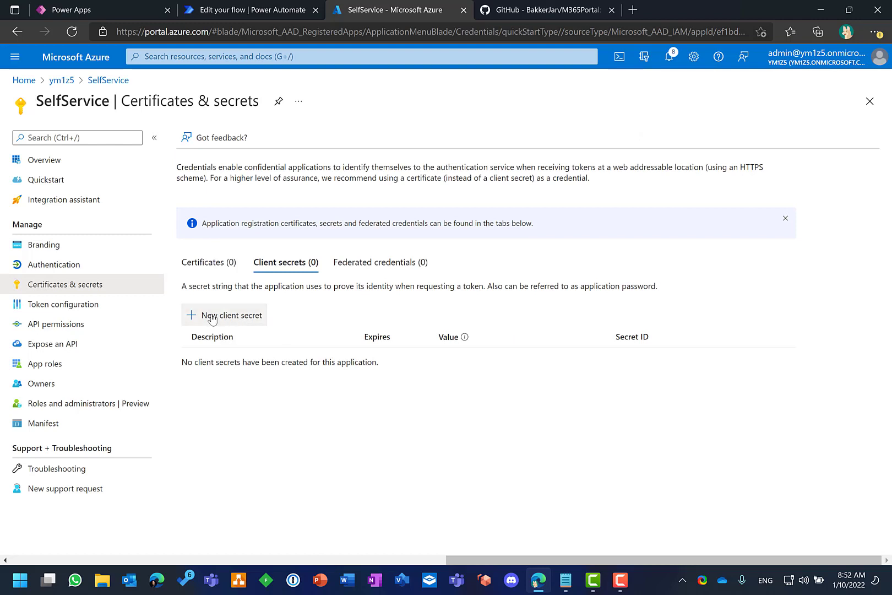
text(P)
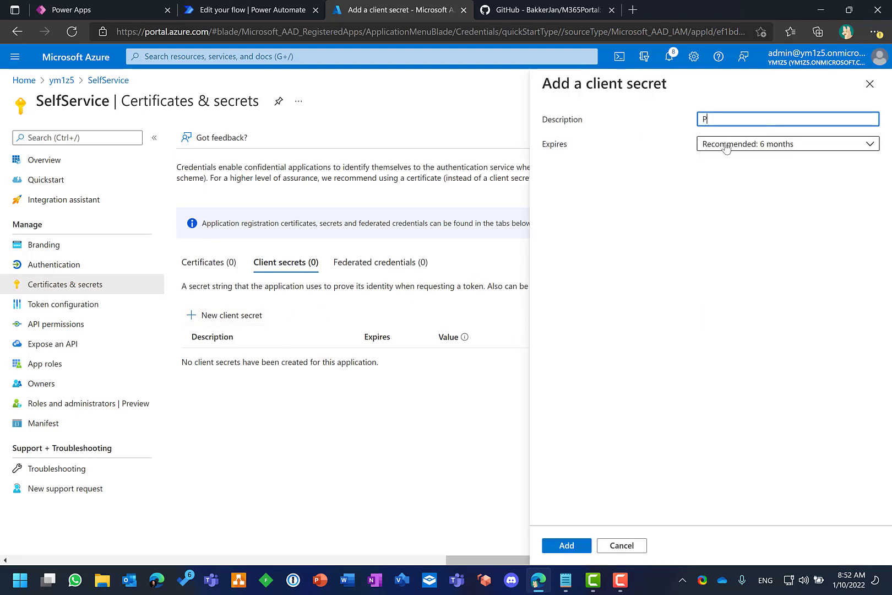
text(ower Automate)
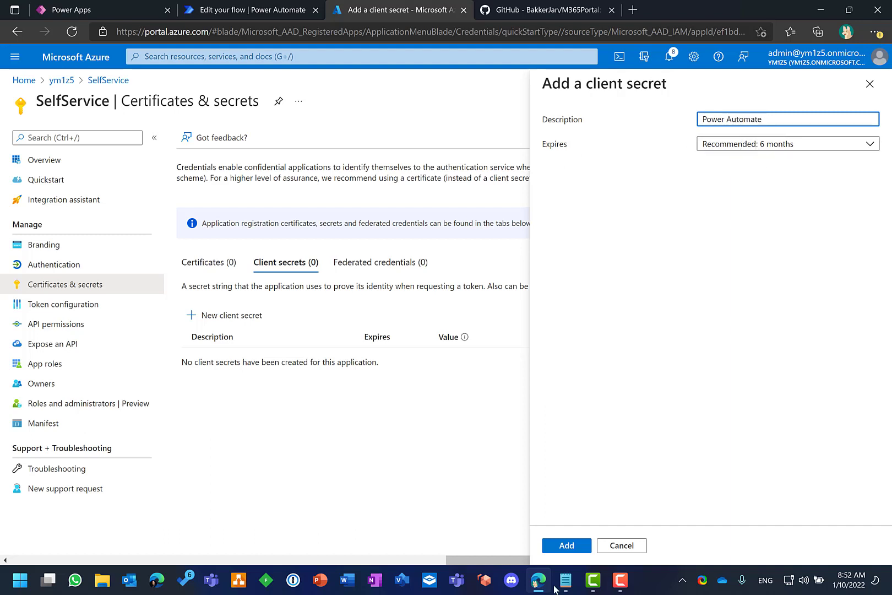
click(568, 547)
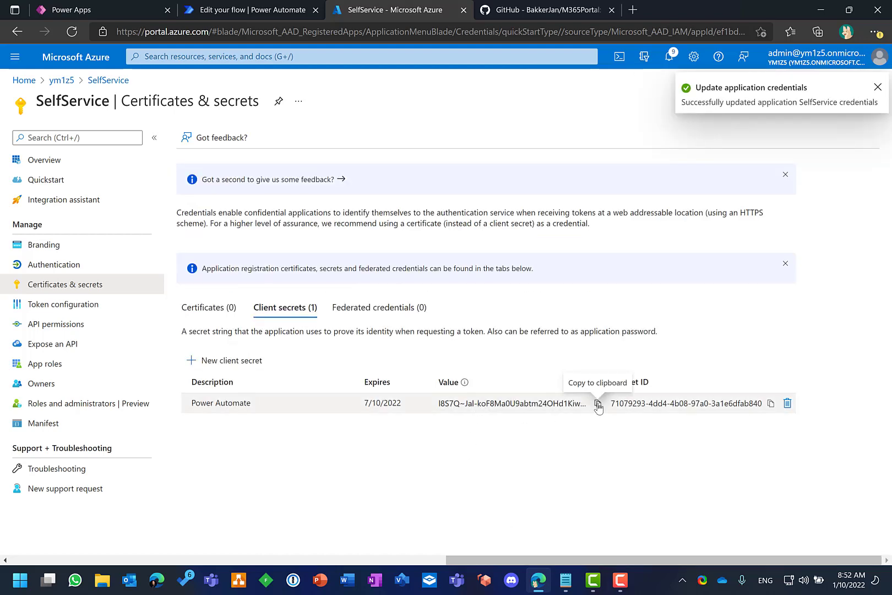
click(598, 402)
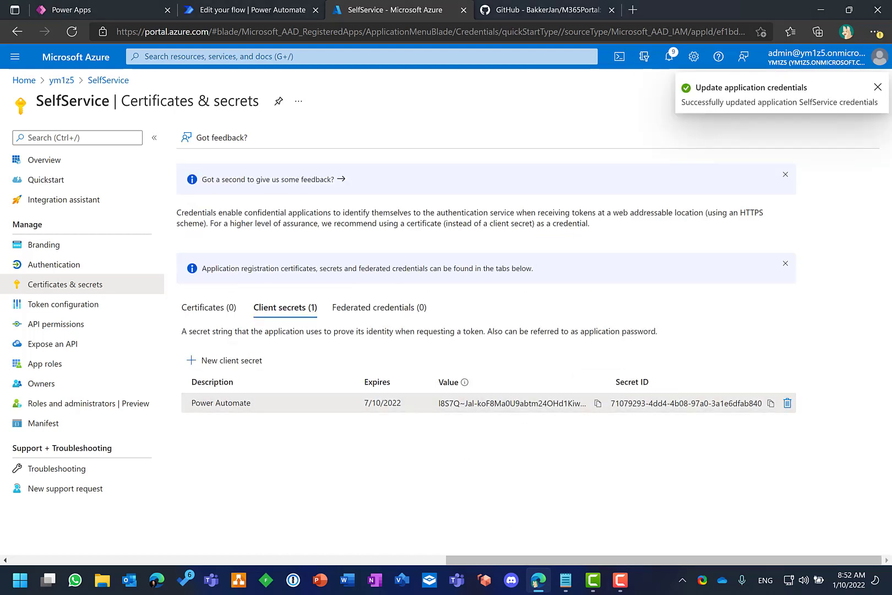
key(alt+Tab)
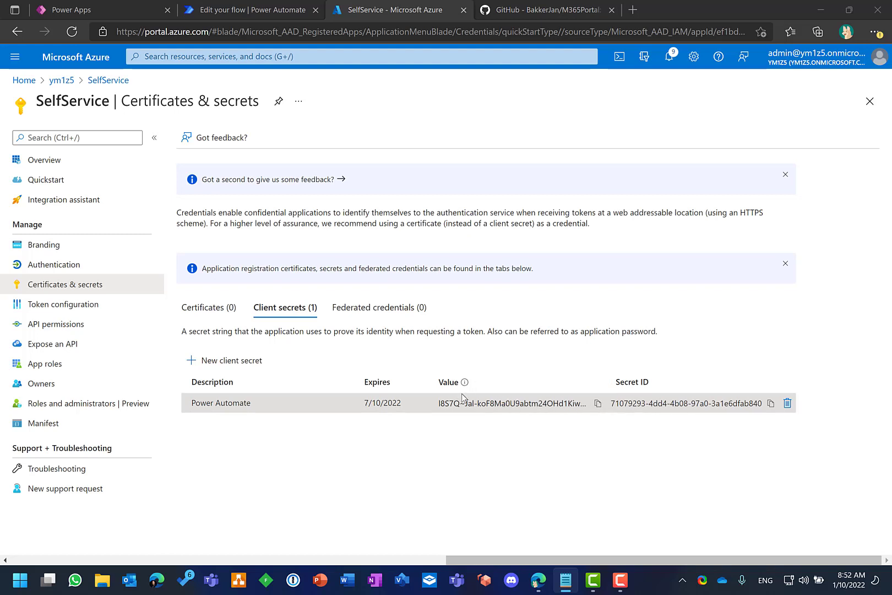
- Copy the Application (client) ID from the SelfService app's overview and switch to Notepad to store it
click(50, 163)
click(50, 163)
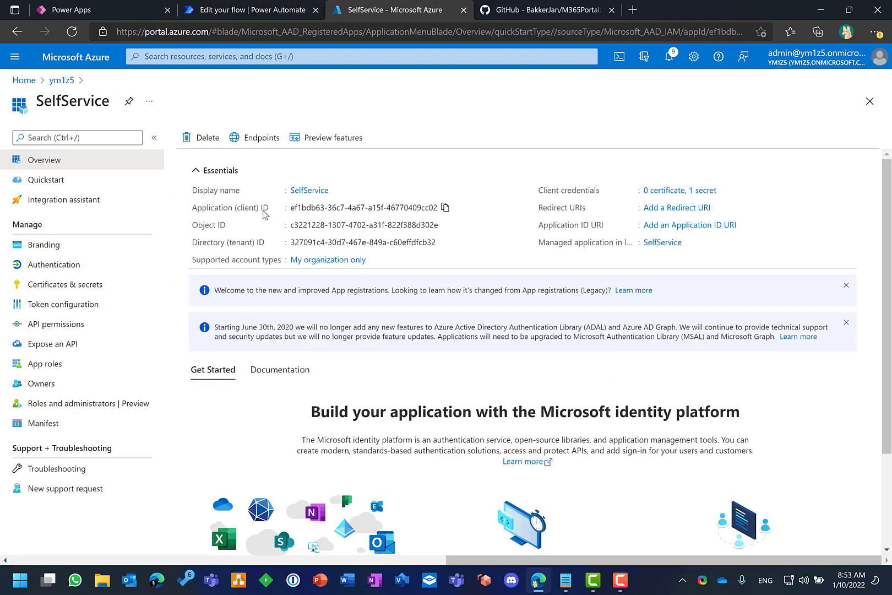
click(445, 208)
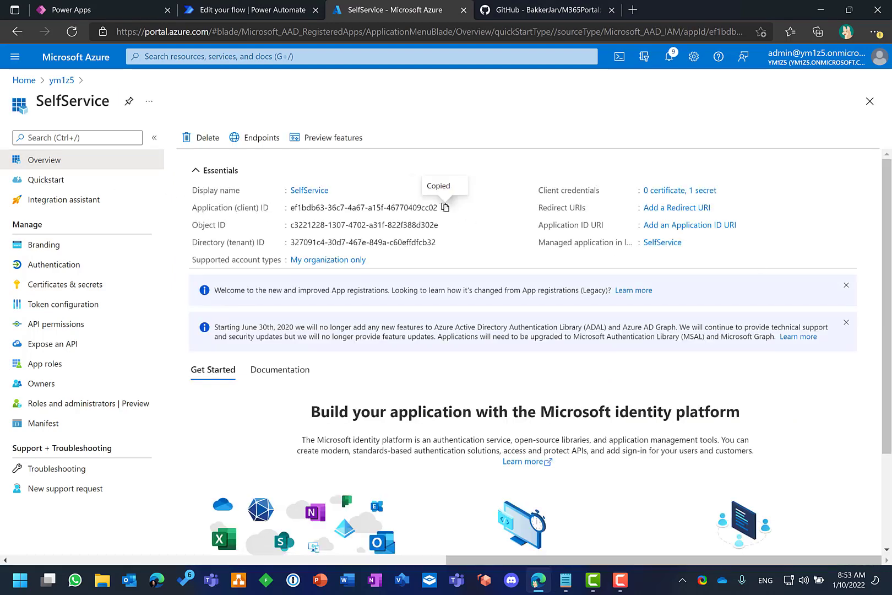
key(alt+Tab)
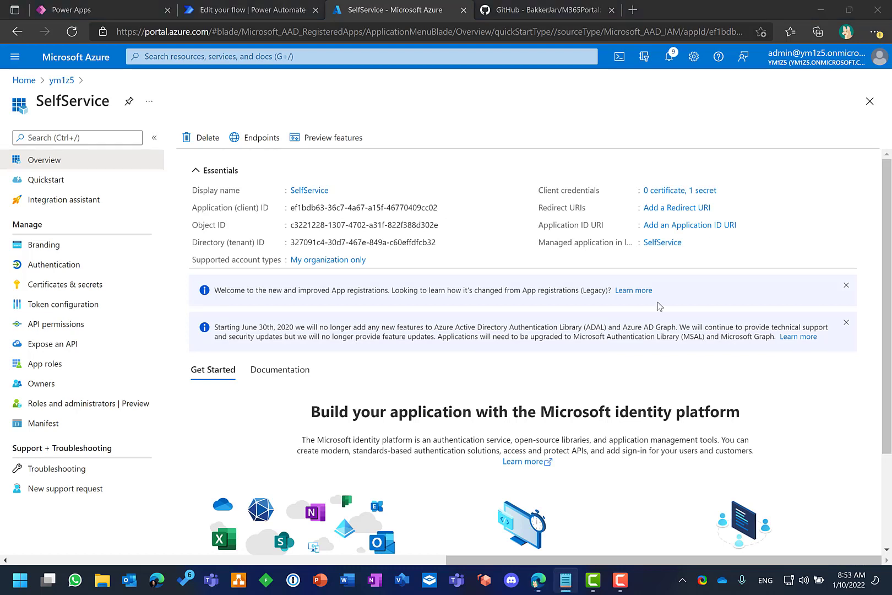
- Copy the Directory (tenant) ID of the SelfService app and switch to Notepad to store it
drag(291, 243, 330, 242)
click(394, 242)
click(443, 242)
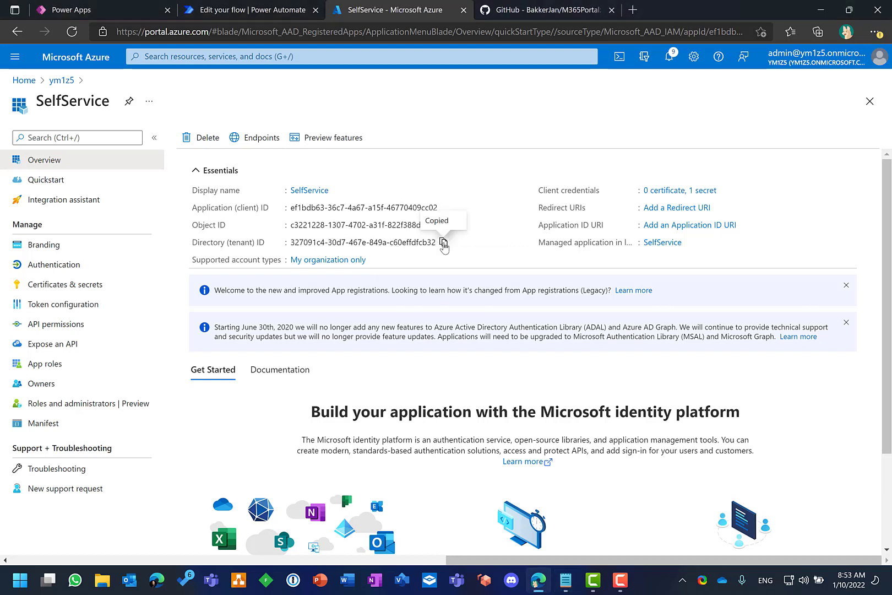
key(alt+Tab)
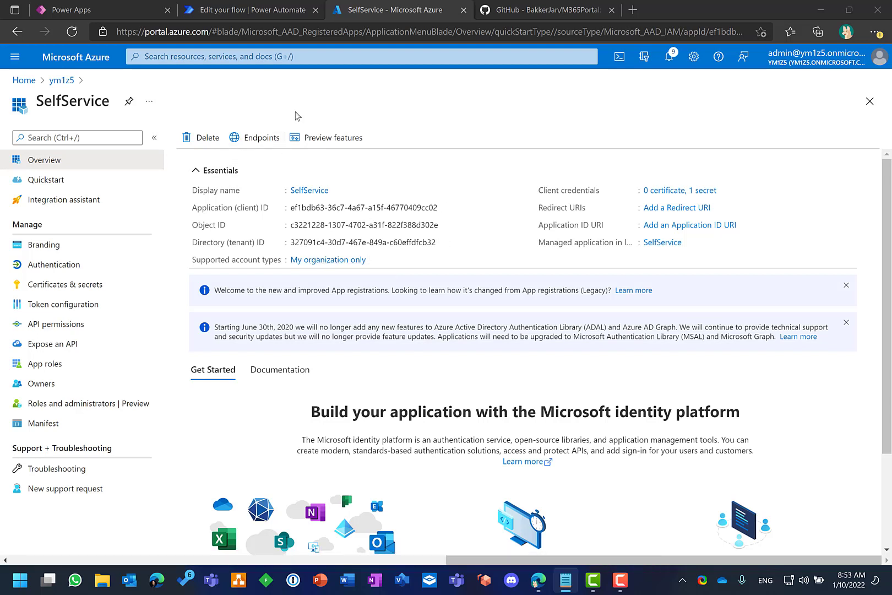
click(101, 9)
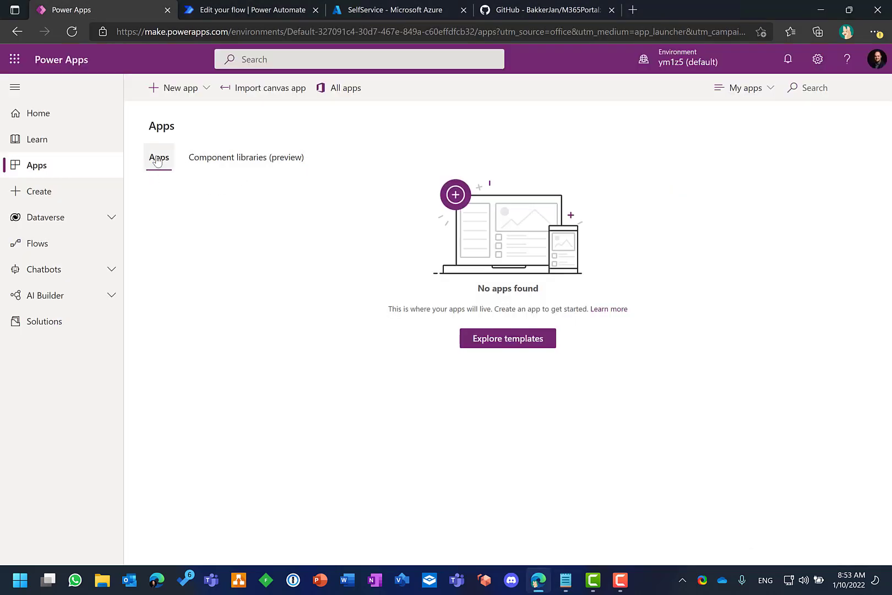
click(246, 93)
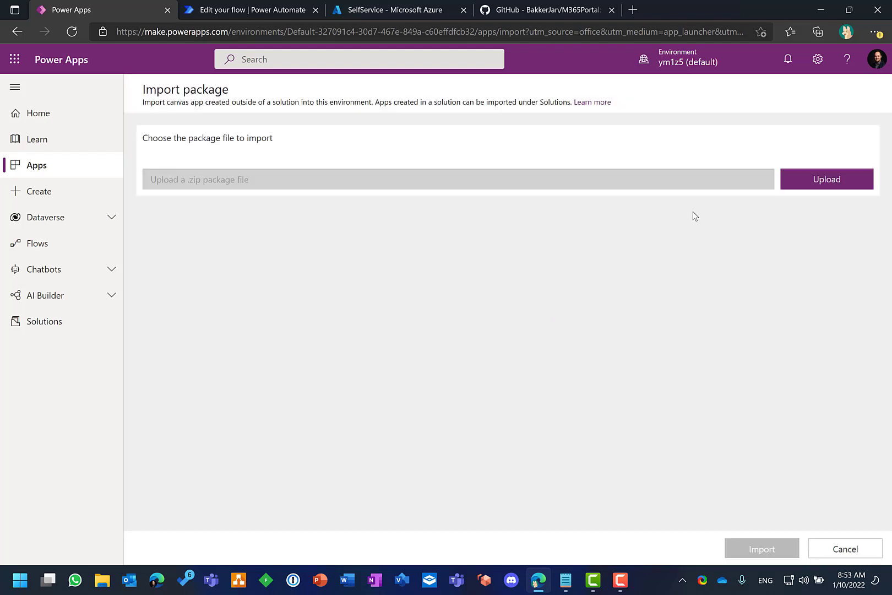
click(802, 179)
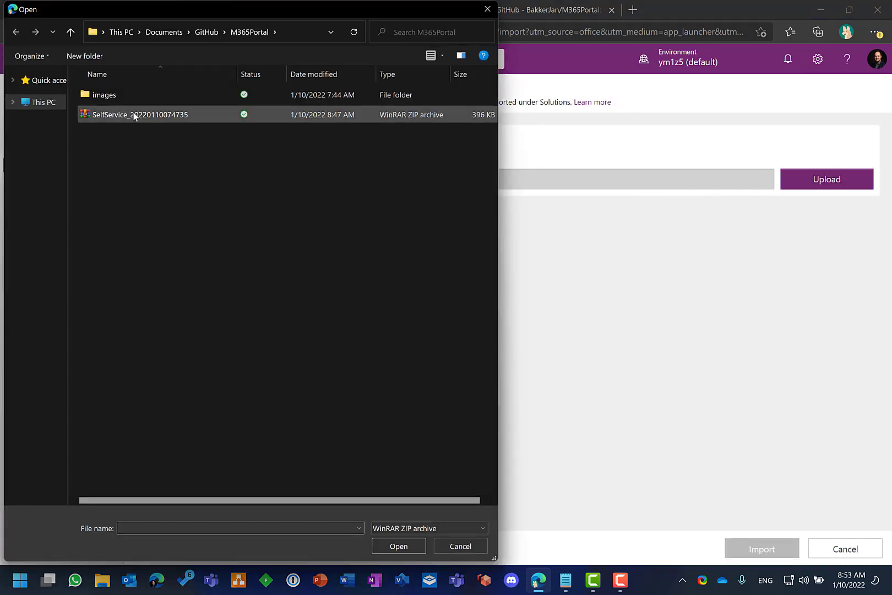
double_click(137, 115)
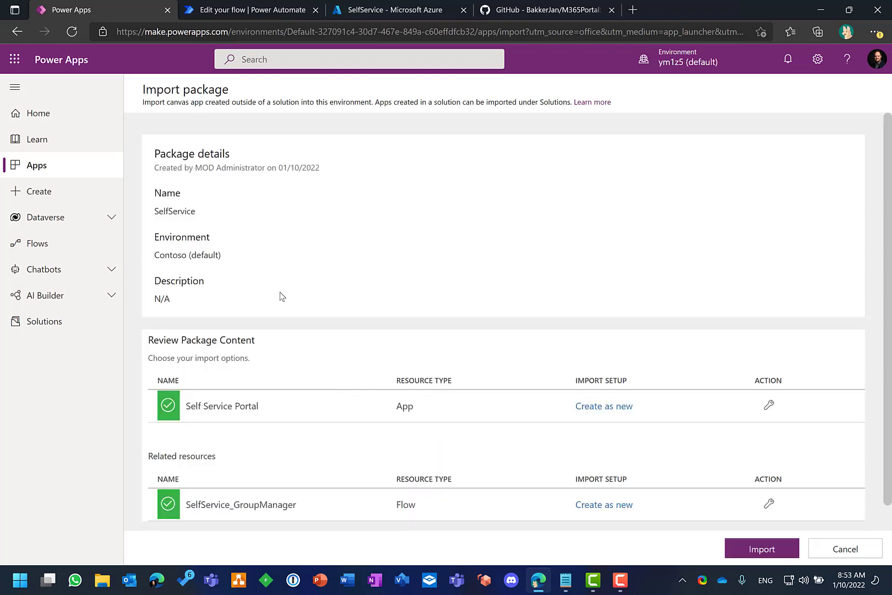
- Review the package content, import the Self Service Portal app and SelfService_GroupManager flow as new, and return to the apps list
scroll(345, 328, down, 1)
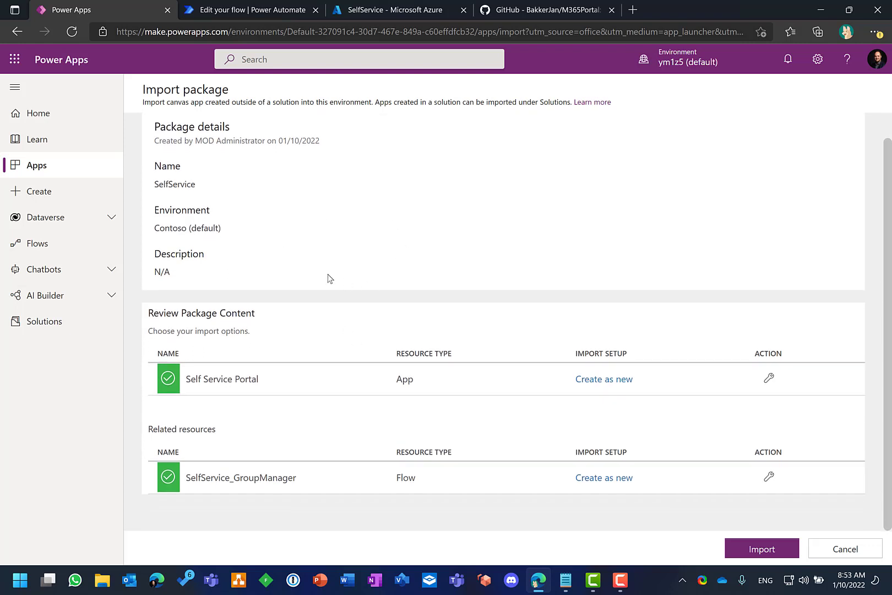
scroll(329, 275, up, 1)
scroll(339, 298, down, 1)
drag(397, 379, 413, 379)
drag(397, 478, 412, 479)
click(405, 477)
click(750, 547)
click(753, 549)
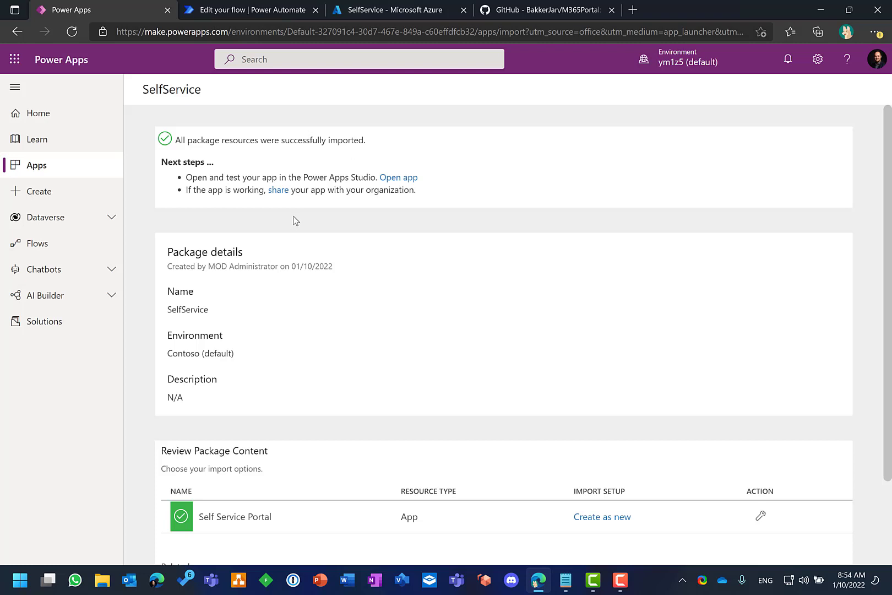
click(62, 172)
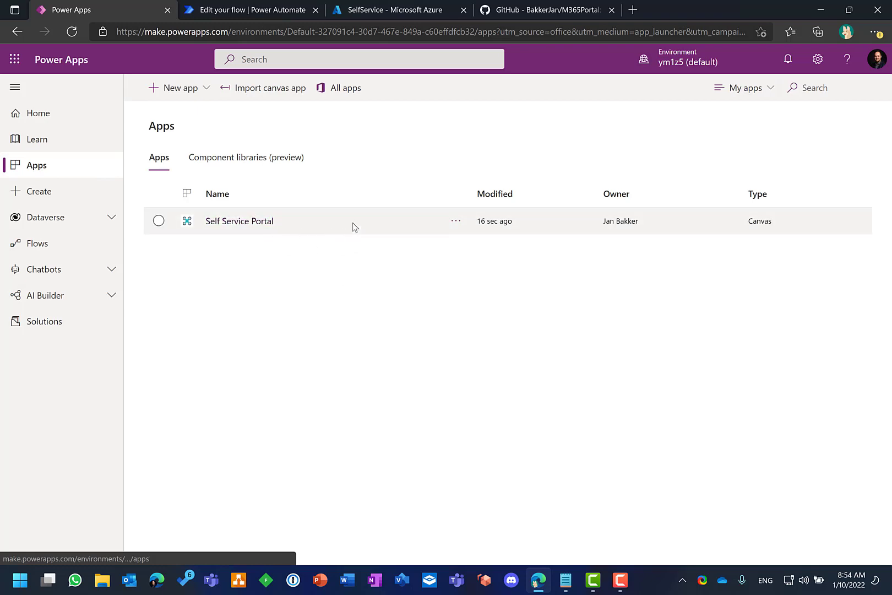
- Switch to Power Automate, refresh the cloud flows list and open the SelfService_GroupManager flow for editing
click(242, 11)
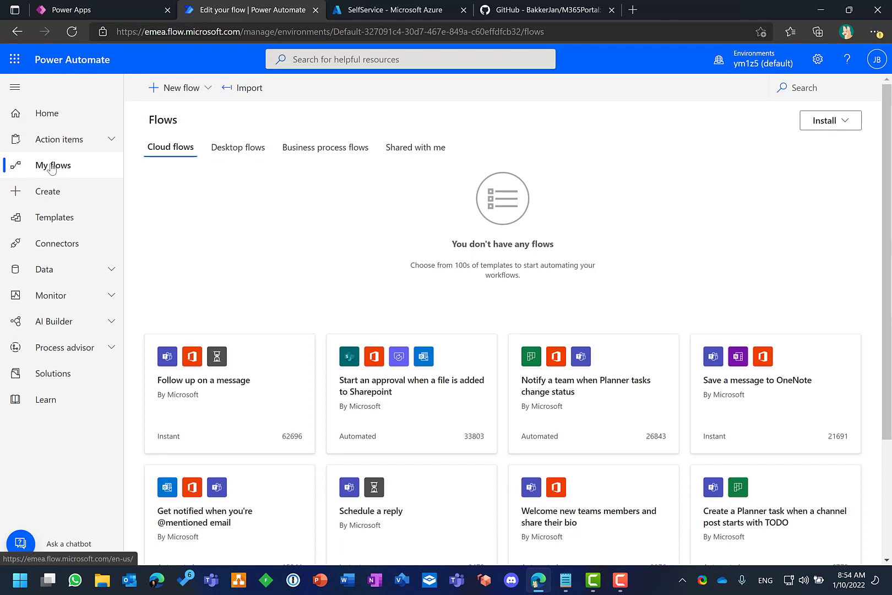
click(71, 32)
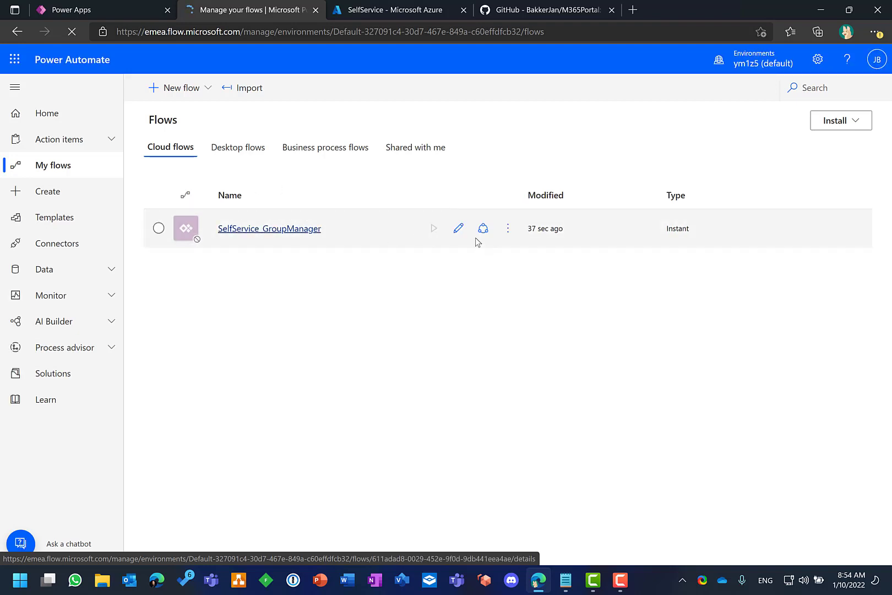
click(458, 233)
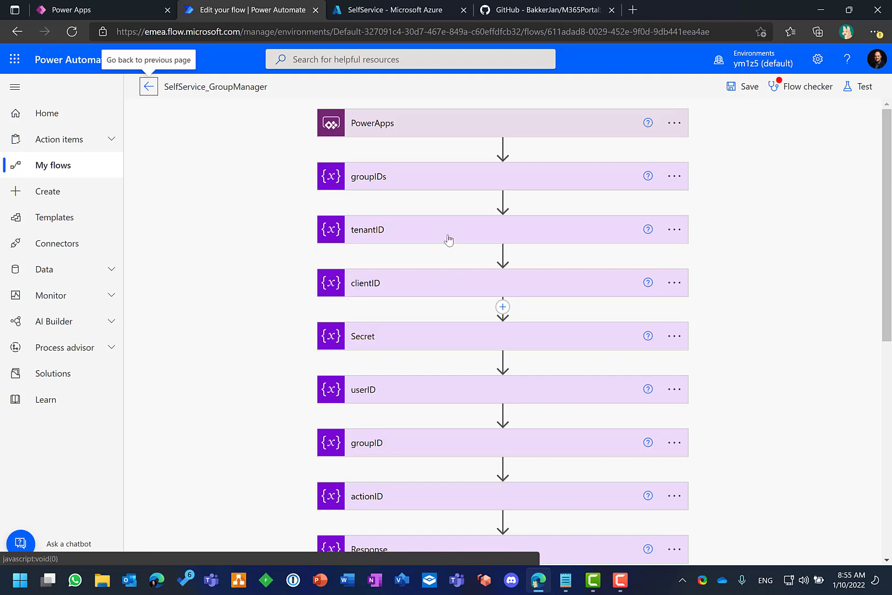
- Replace the groupIDs variable's value with the JSON object of group IDs stored in Notepad, and collapse the action
click(405, 180)
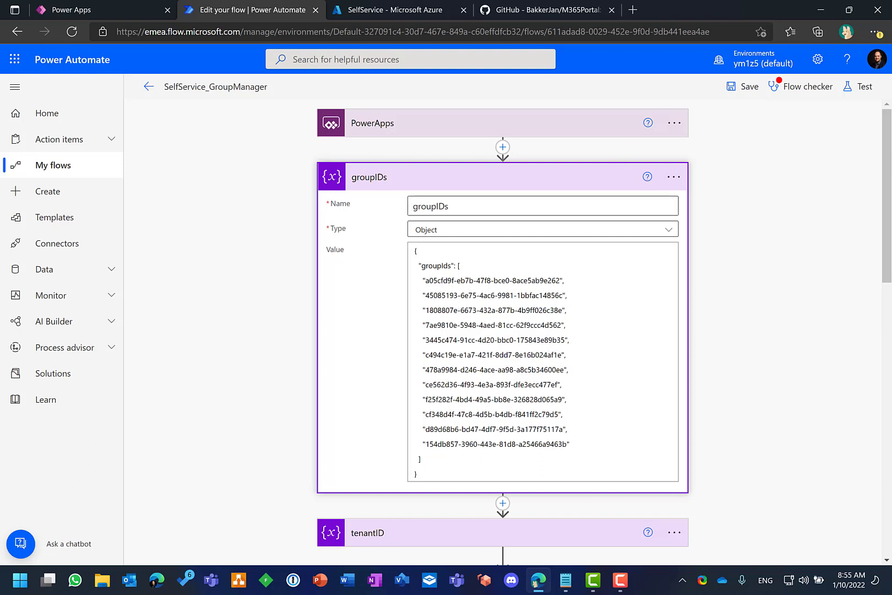
key(alt+Tab)
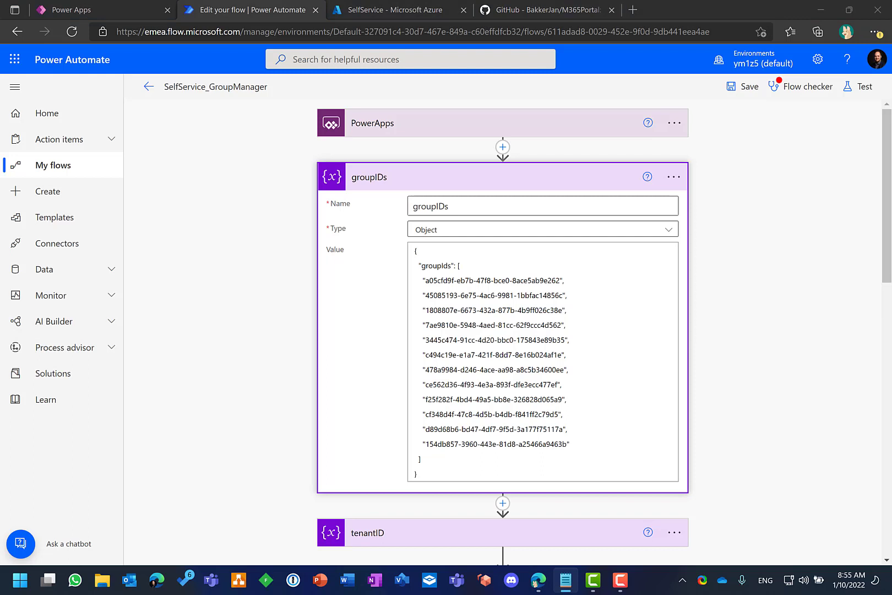
drag(415, 467, 415, 250)
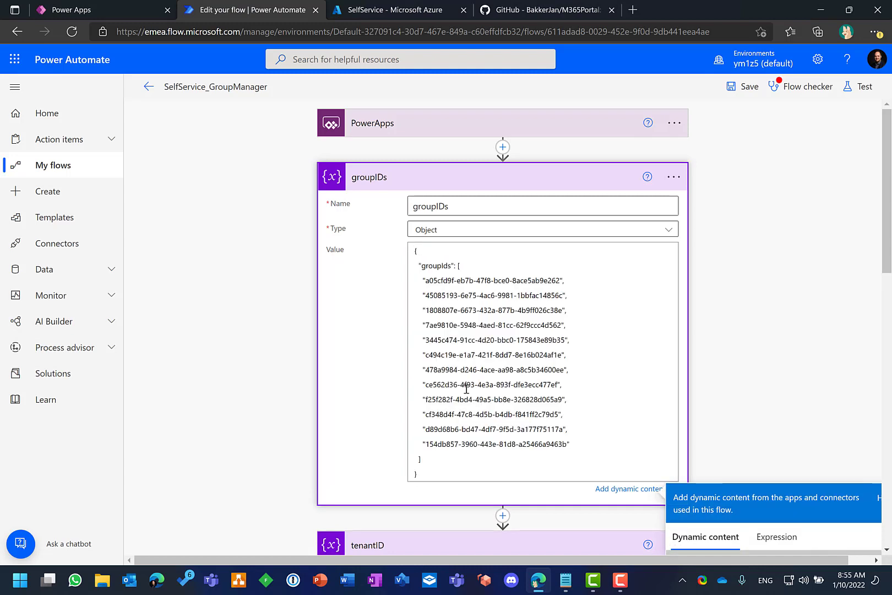
key(ctrl+a)
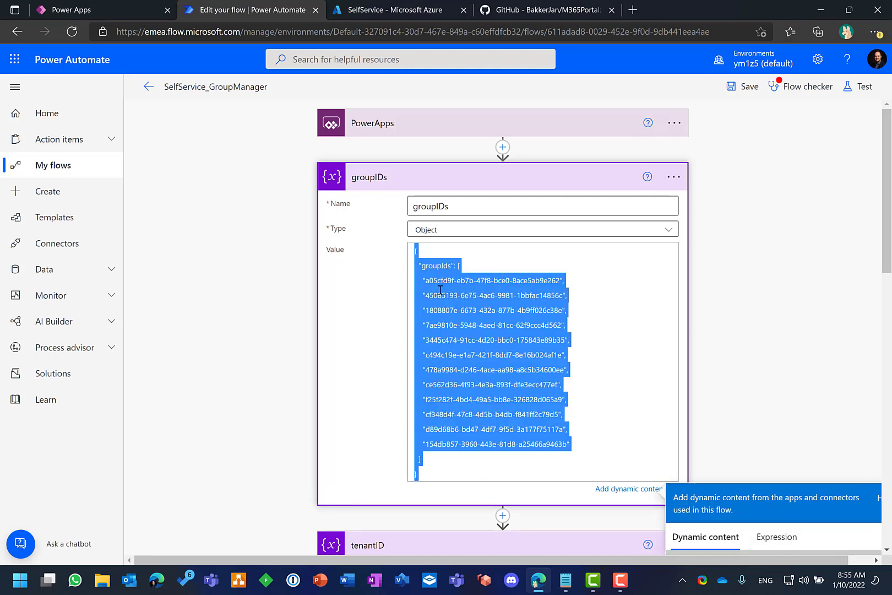
click(432, 454)
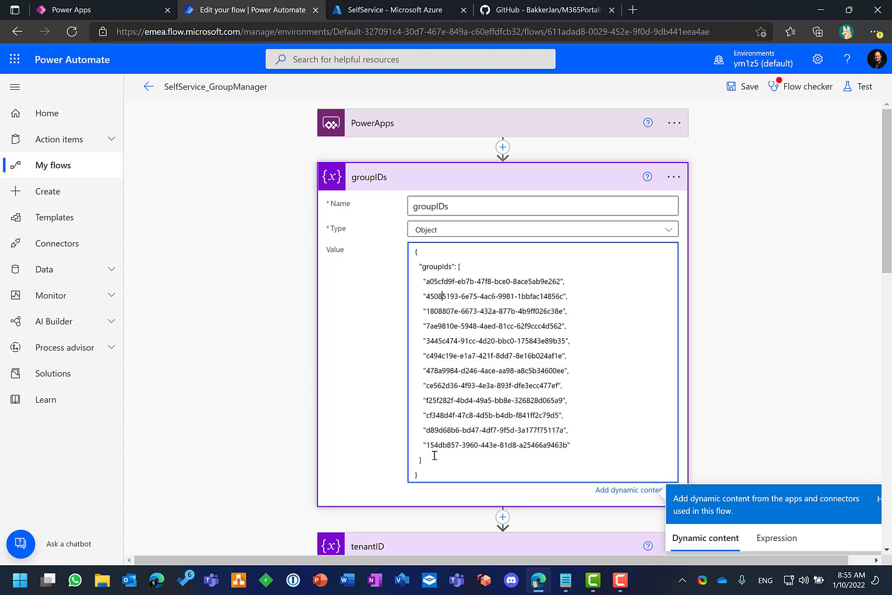
drag(430, 472, 416, 252)
key(BackSpace)
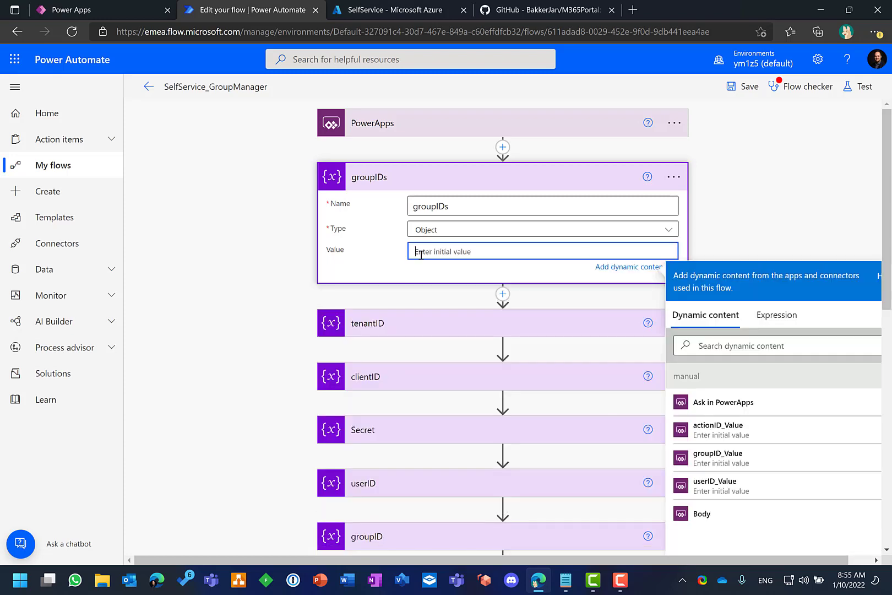
key(ctrl+v)
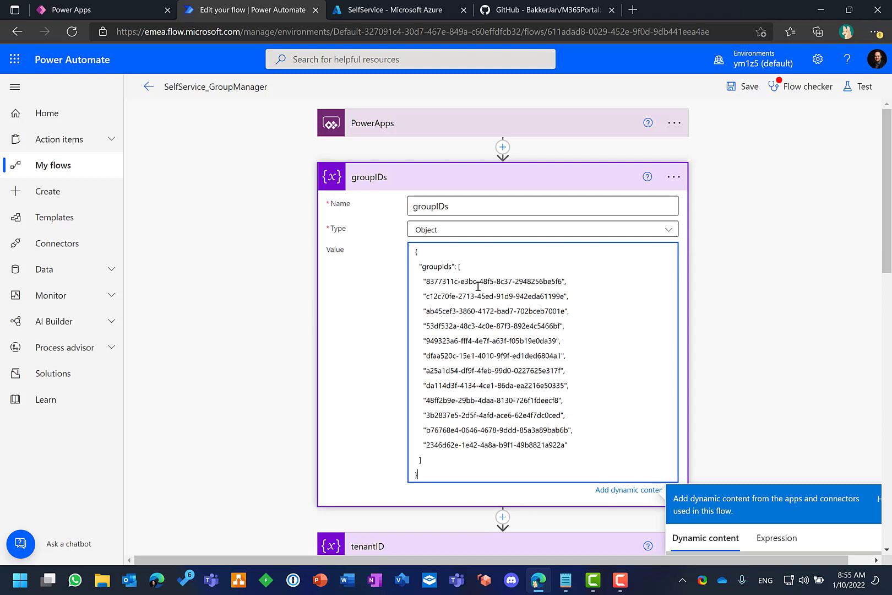
drag(450, 278, 494, 275)
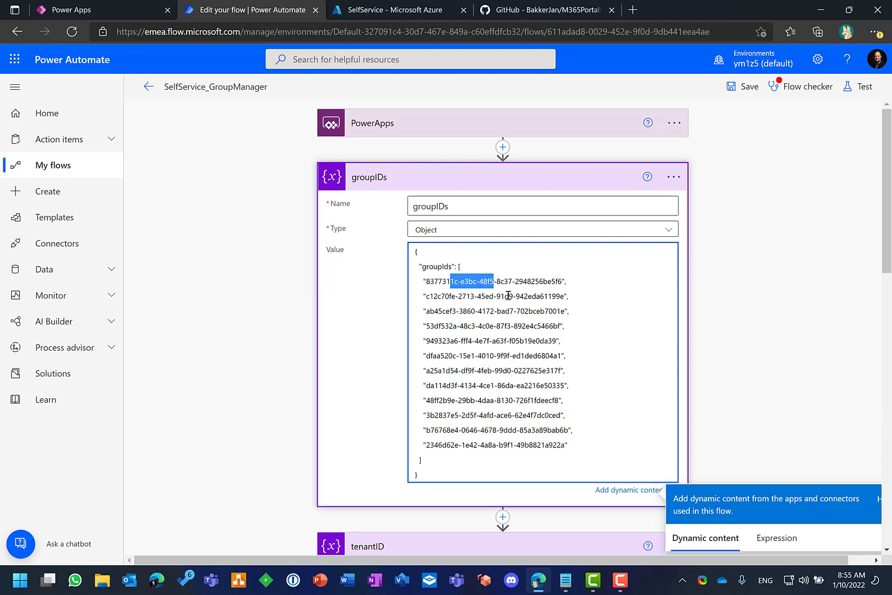
click(439, 179)
- Set the tenantID variable's value to the Directory (tenant) ID stored in Notepad, and collapse the action
click(424, 242)
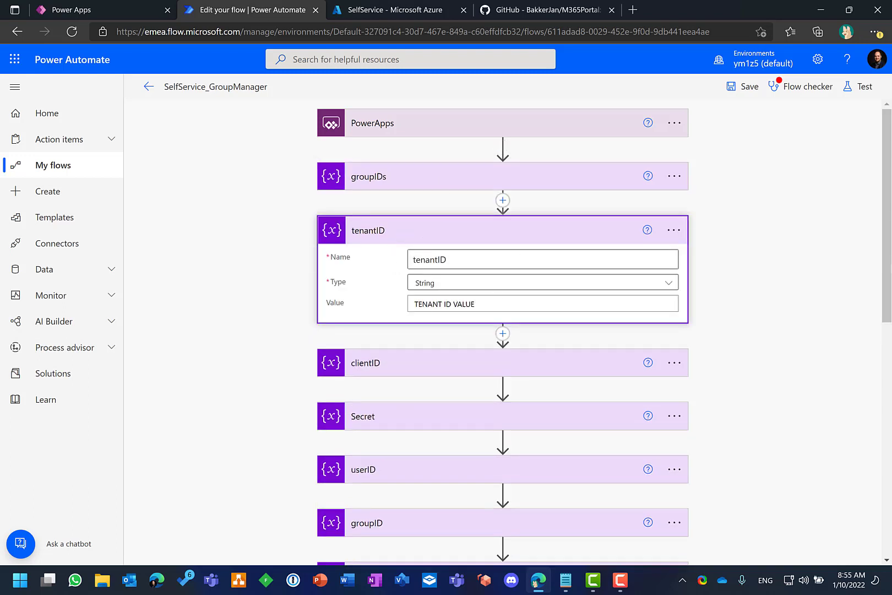
key(alt+Tab)
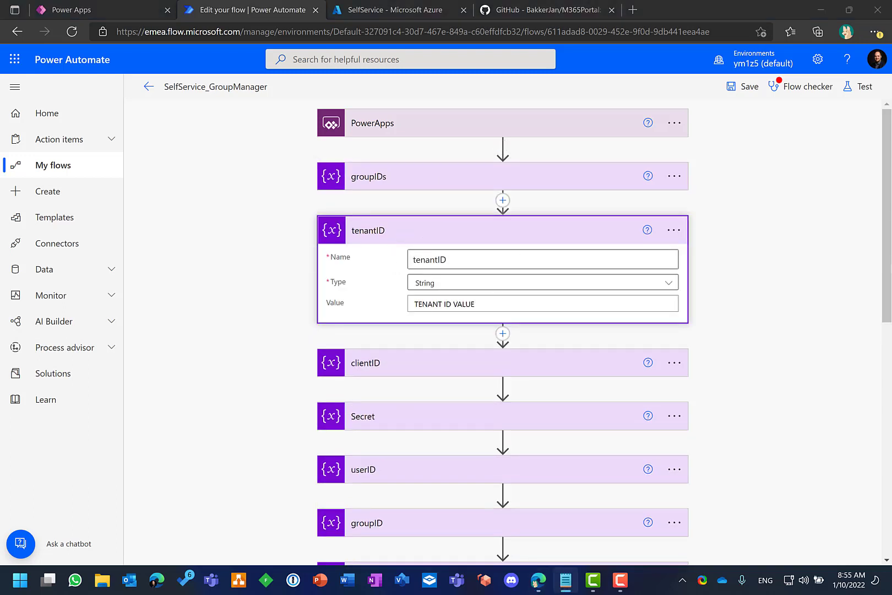
click(474, 303)
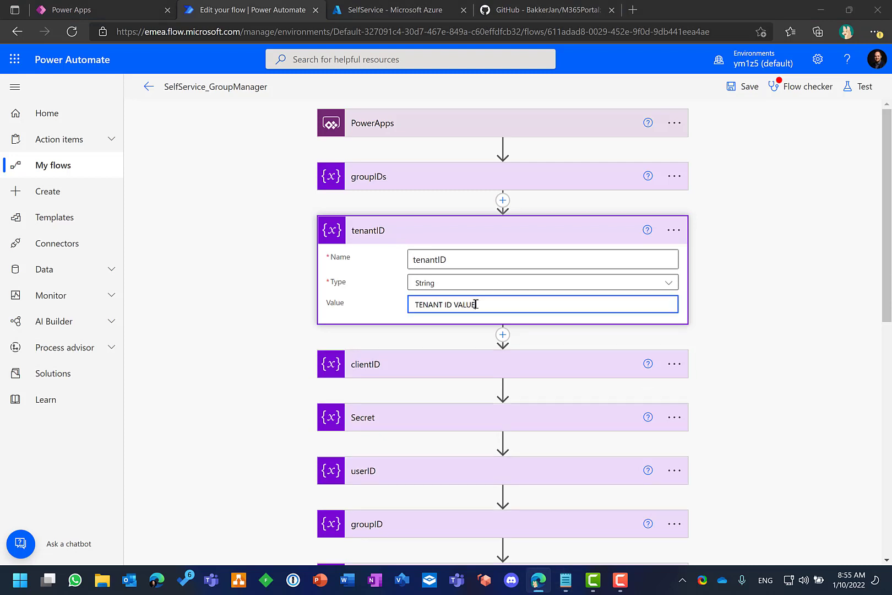
key(ctrl+a)
text(327091c4-30d7-467e-849a-c60effdfcb32)
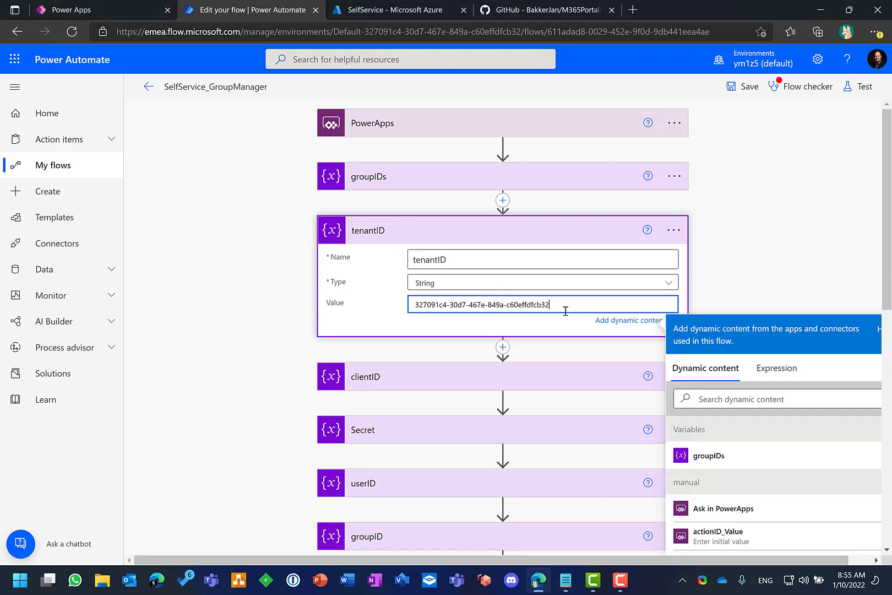
click(466, 234)
- Set the clientID variable's value to the Application (client) ID stored in Notepad, and collapse the action
click(441, 291)
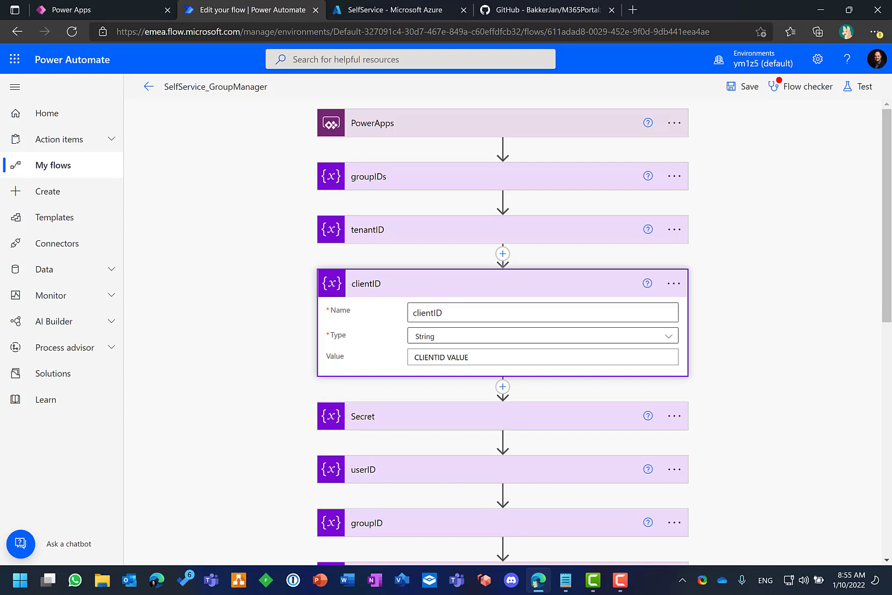
key(alt+Tab)
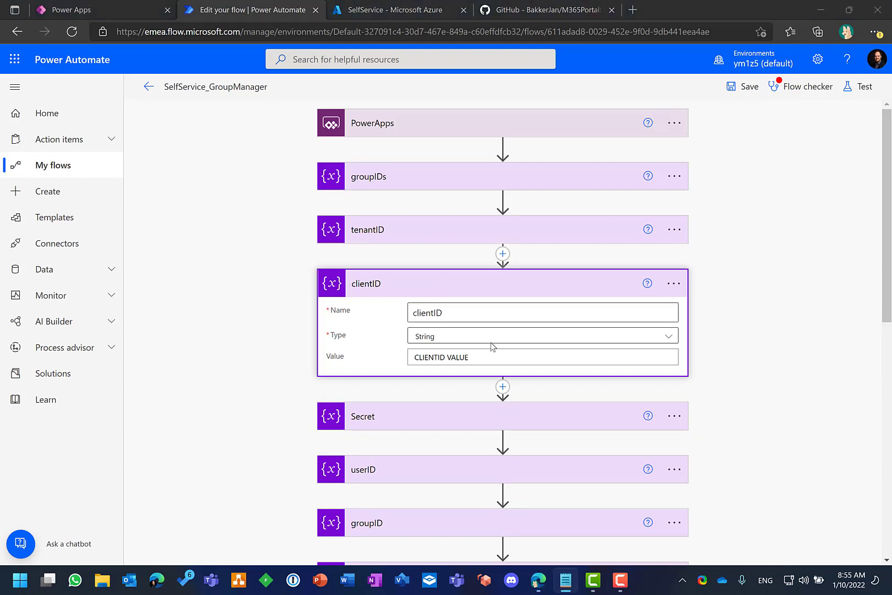
triple_click(465, 357)
text(ef1bdb63-36c7-4a67-a15f-46770409cc02)
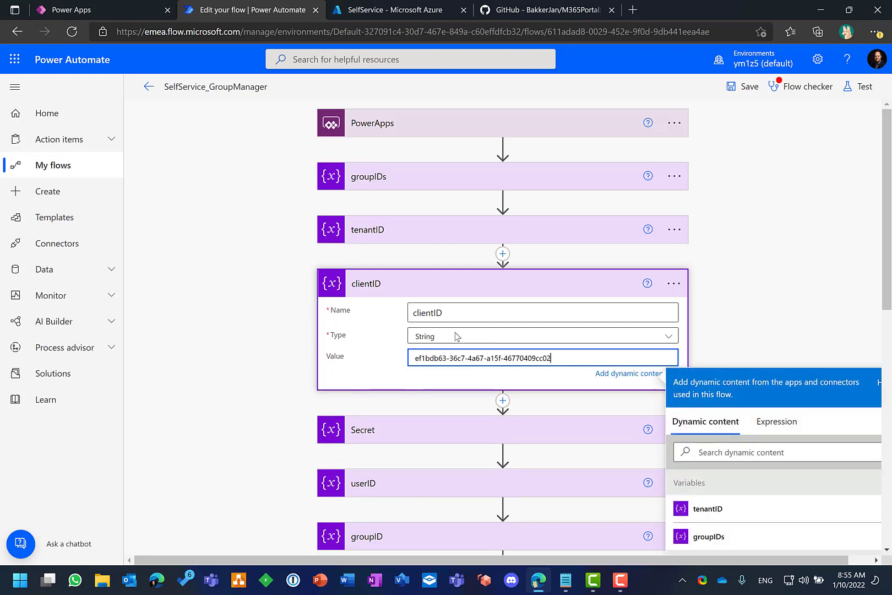
click(441, 286)
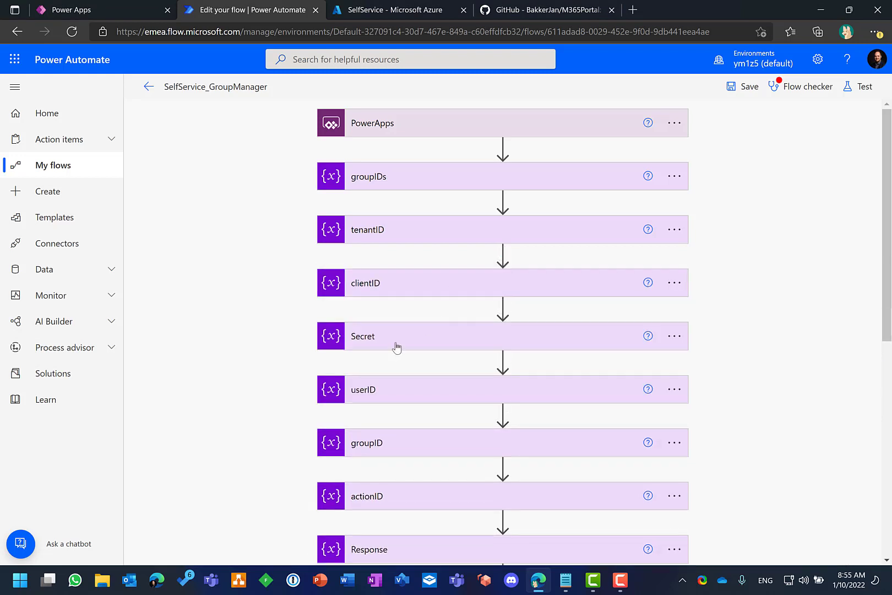
- Replace the Secret variable's value with the client secret stored in Notepad, and collapse the action
click(396, 346)
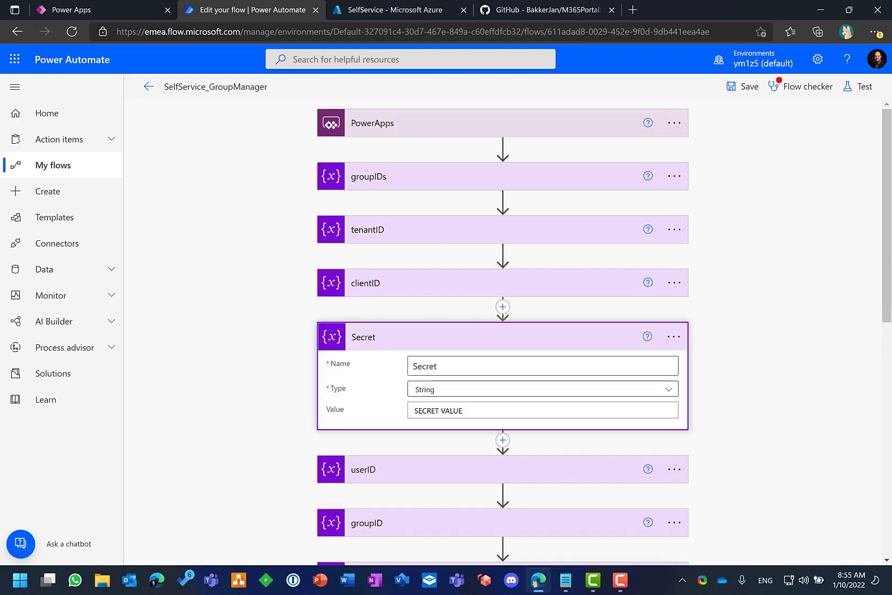
key(alt+Tab)
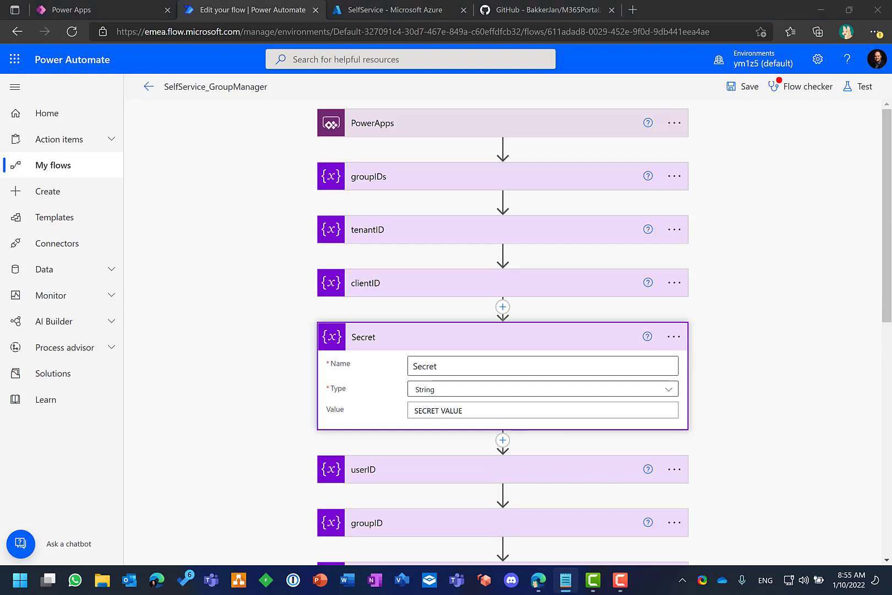
key(alt+Tab)
triple_click(468, 407)
key(ctrl+v)
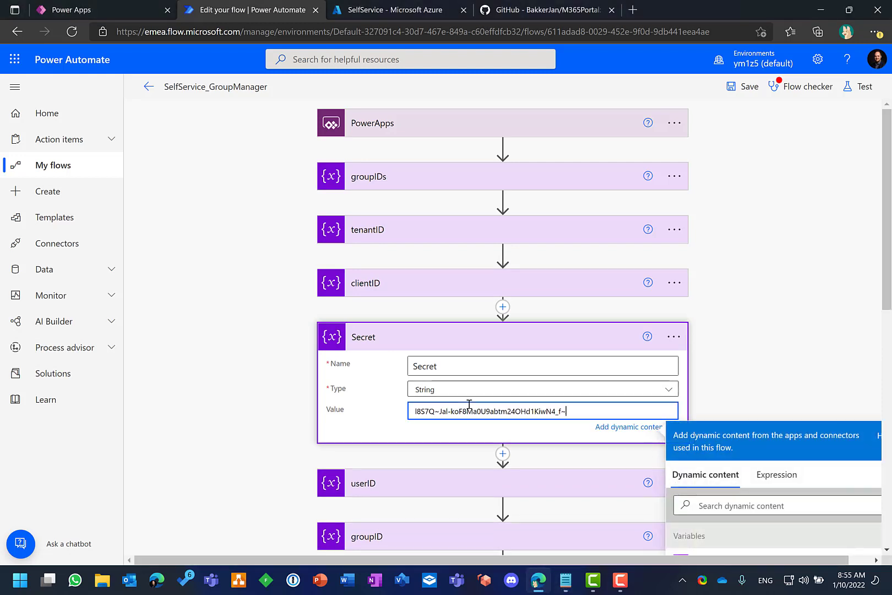
click(440, 338)
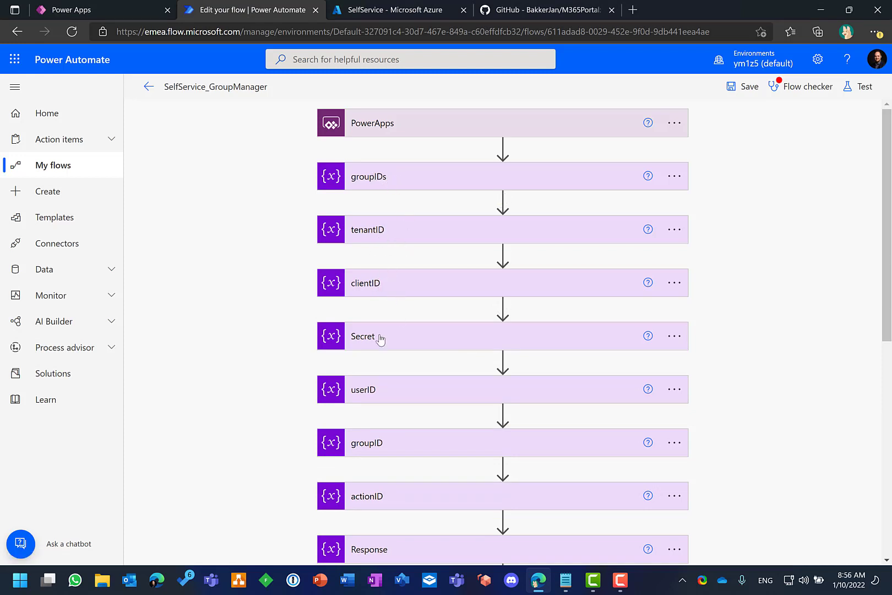
- Save the SelfService_GroupManager flow, turn it on and return to the list of flows
click(738, 86)
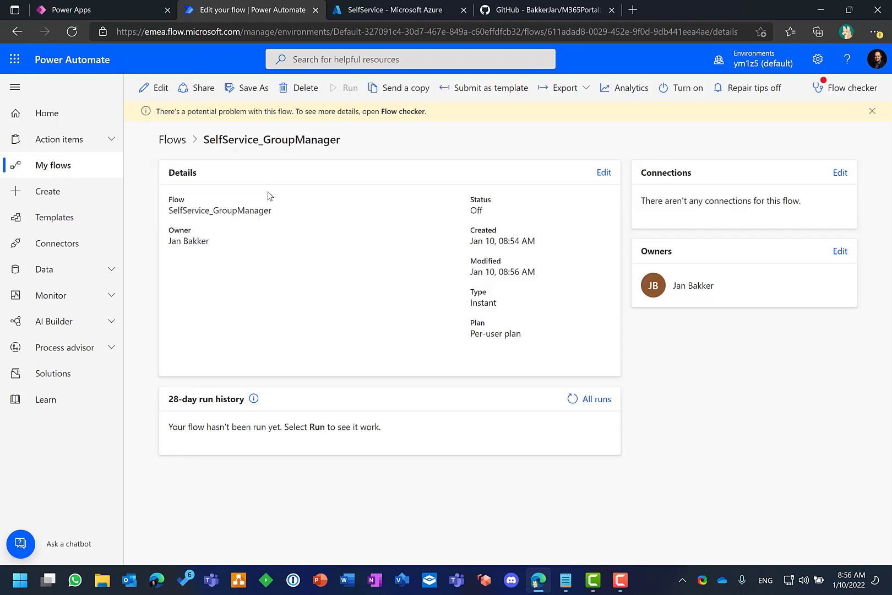
click(679, 94)
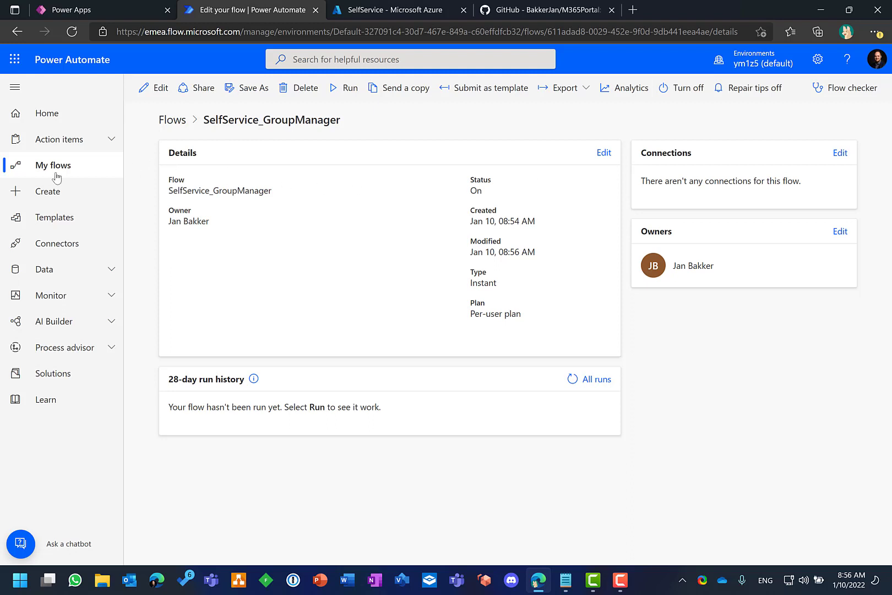
click(34, 175)
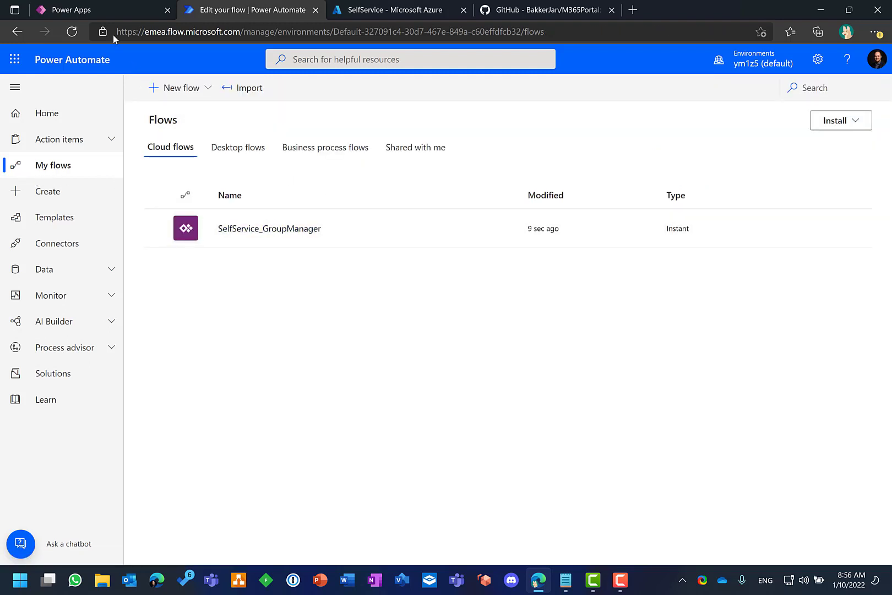
- Switch to Power Apps, open the Self Service Portal app for editing and allow its Office 365 Users connection
click(108, 11)
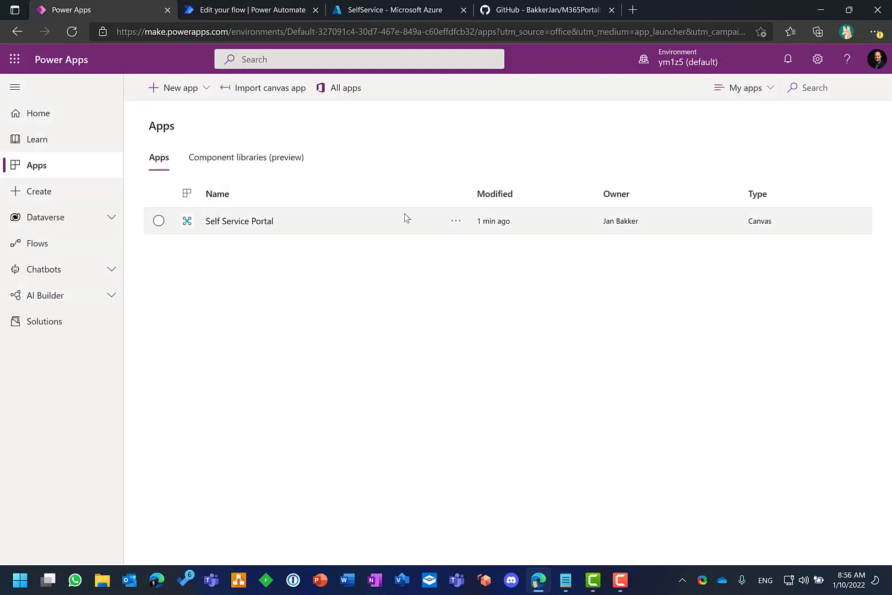
click(455, 222)
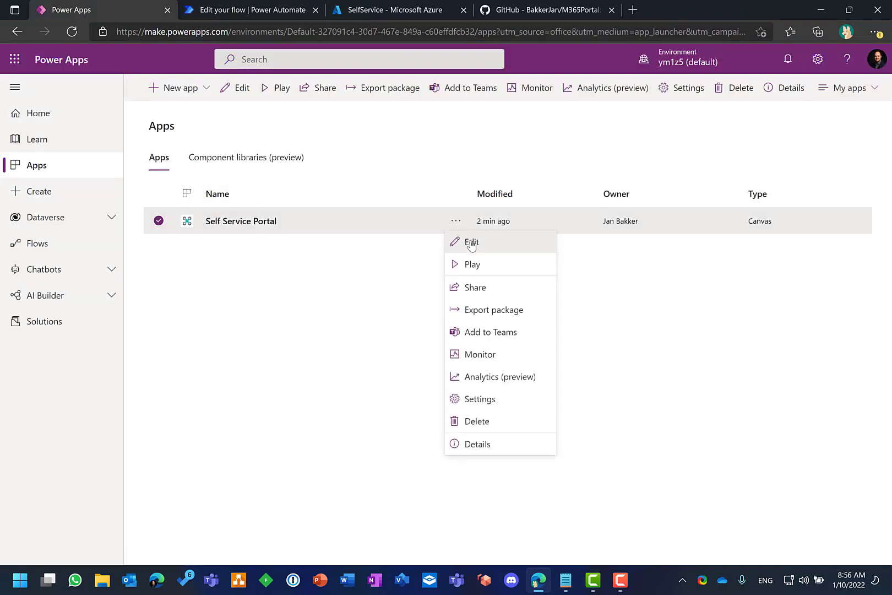
click(469, 243)
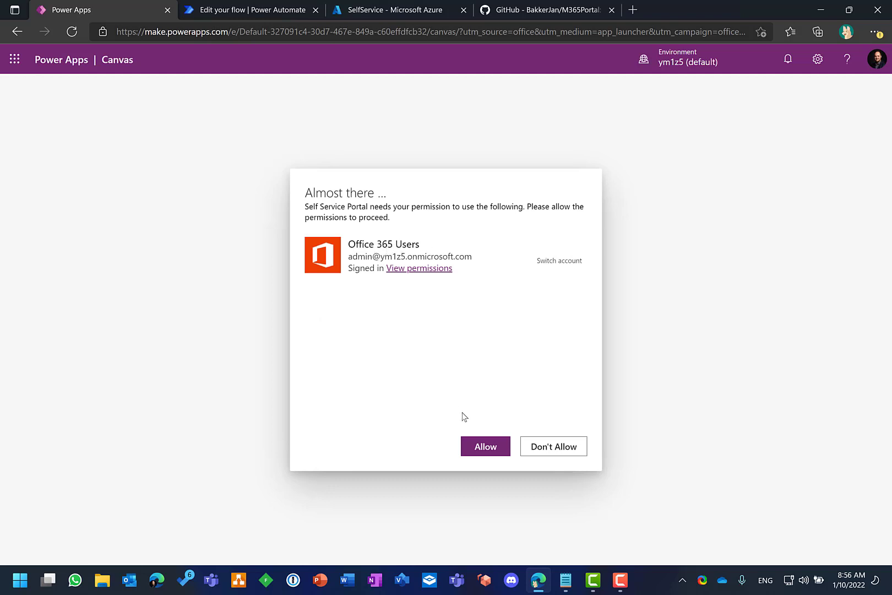
click(486, 448)
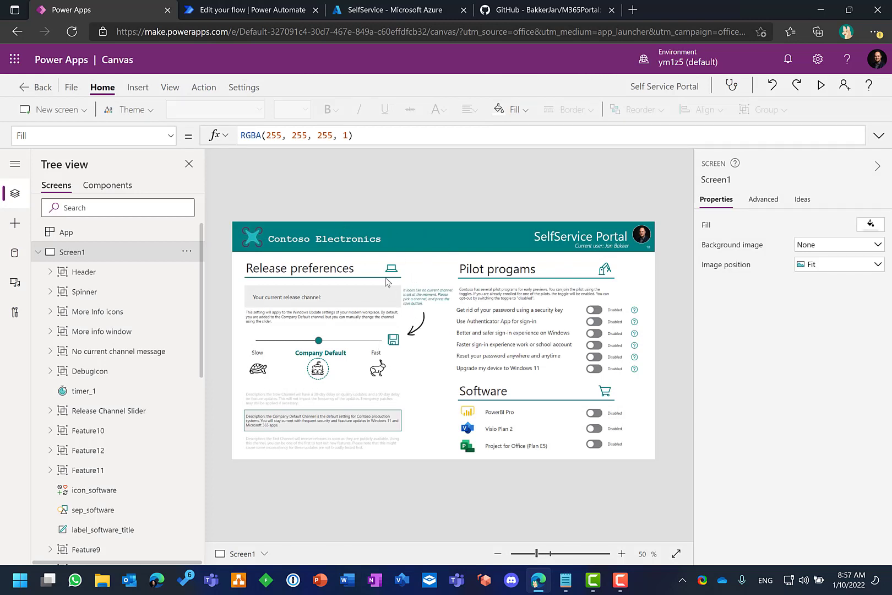
- In the App object's OnStart formula, set the var_debugmode variable to true
click(65, 234)
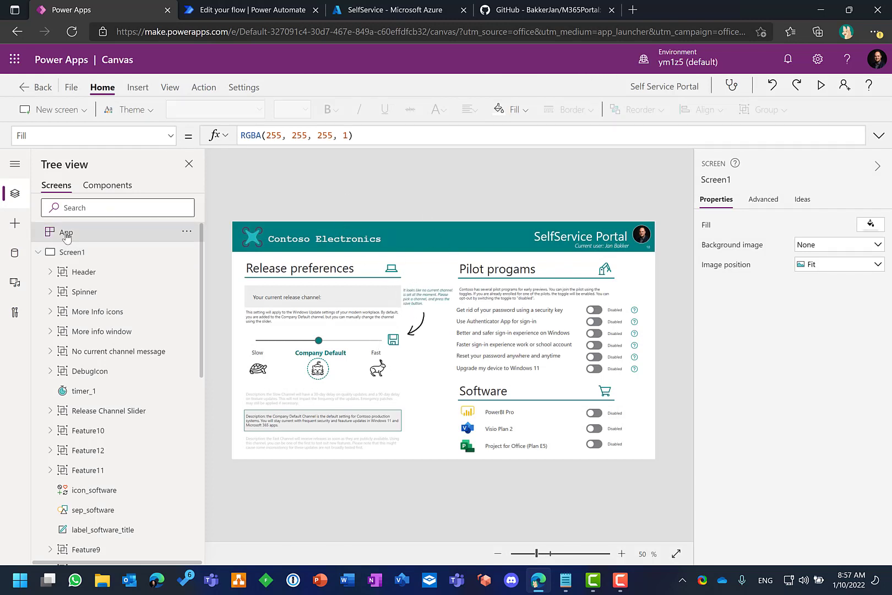
click(170, 136)
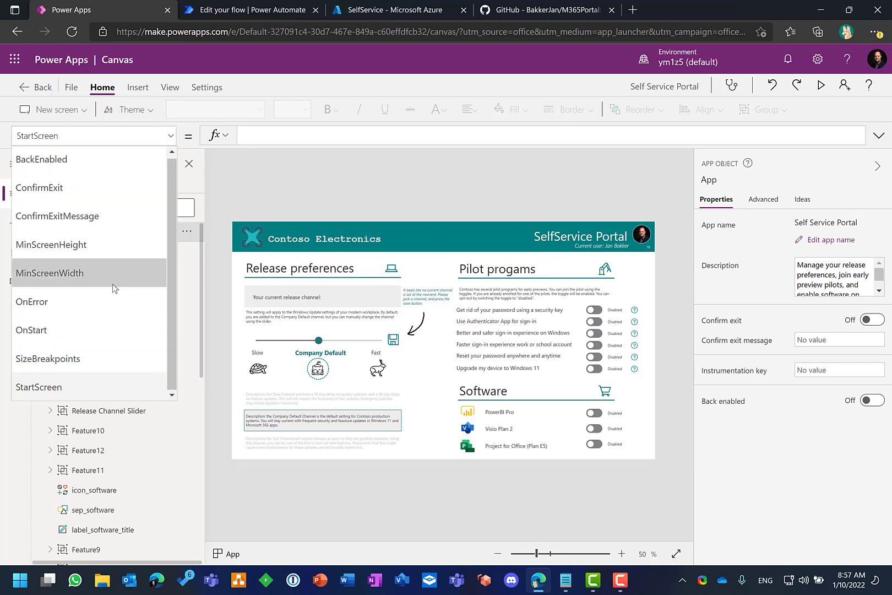
click(75, 329)
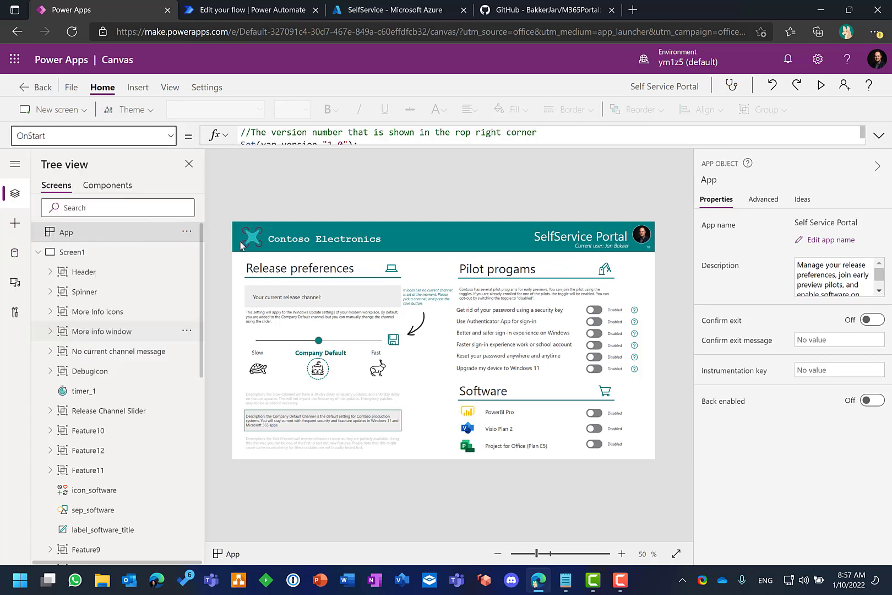
click(878, 136)
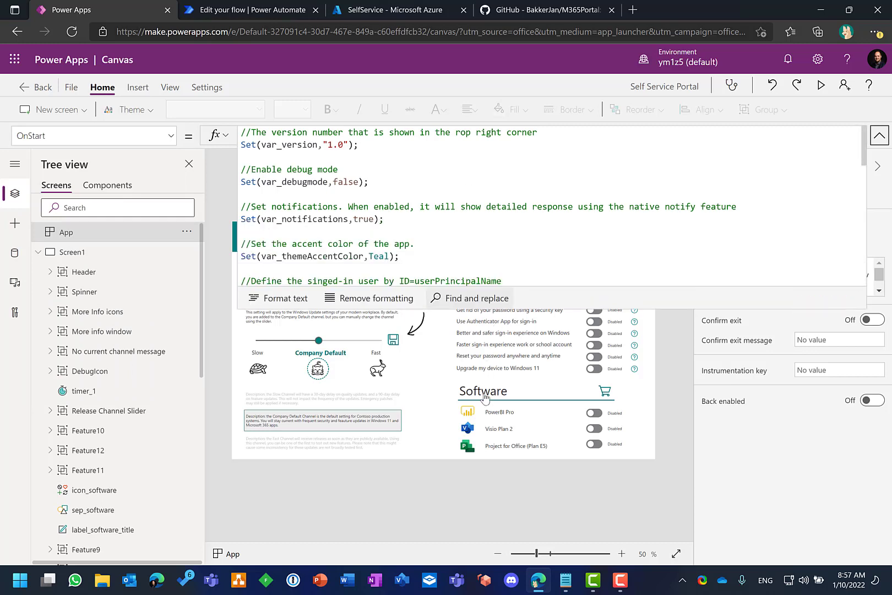
double_click(347, 182)
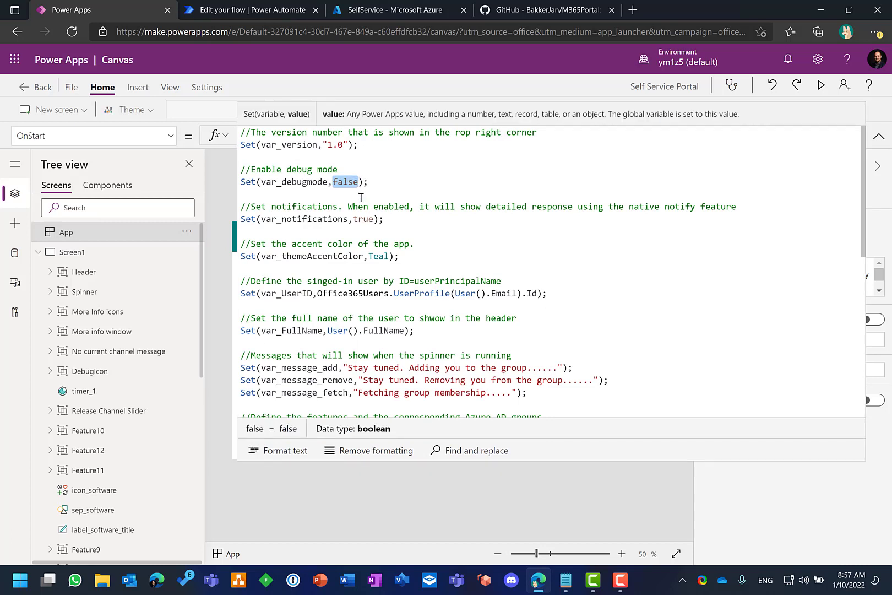
text(true)
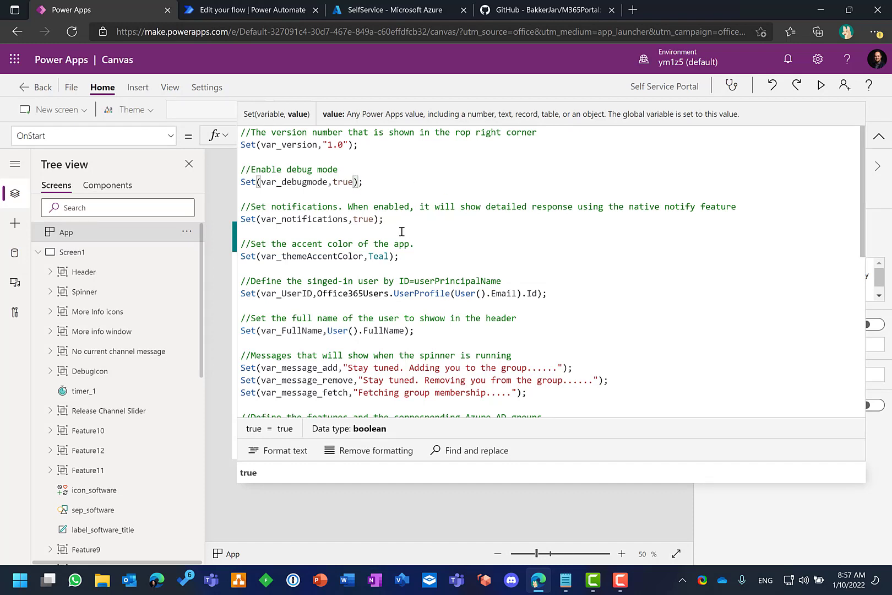
- Replace the Concurrent block defining the twelve feature group IDs in the OnStart formula with the prepared block from Notepad
scroll(387, 222, down, 6)
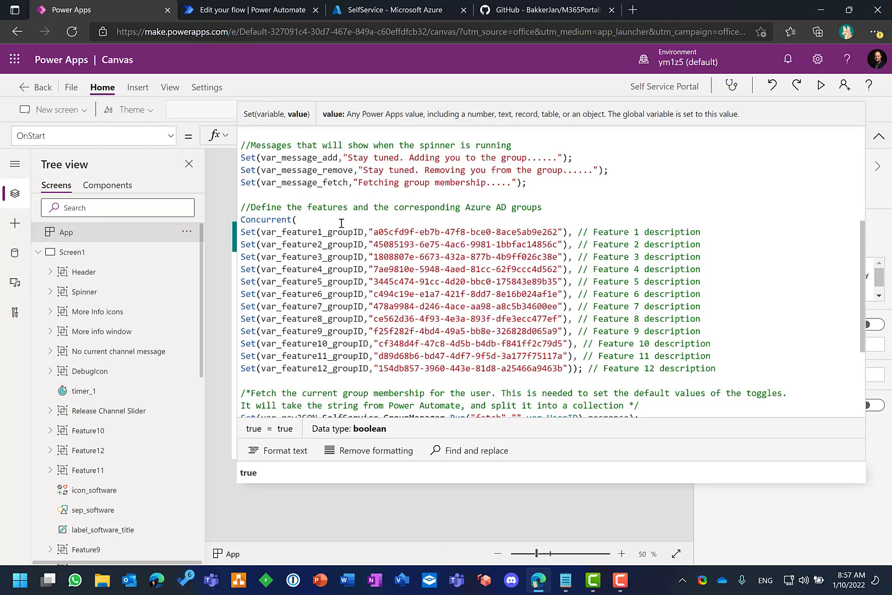
drag(374, 232, 539, 233)
click(456, 232)
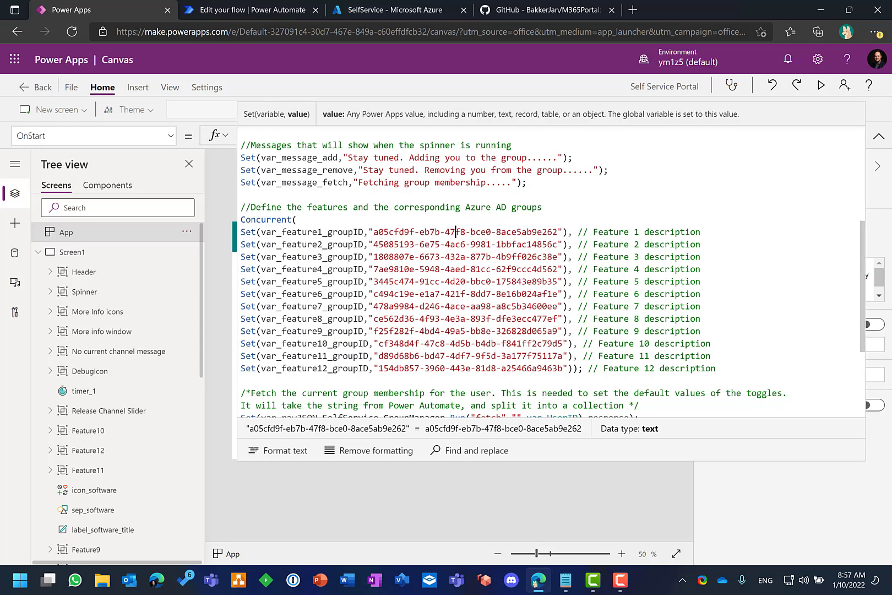
key(alt+Tab)
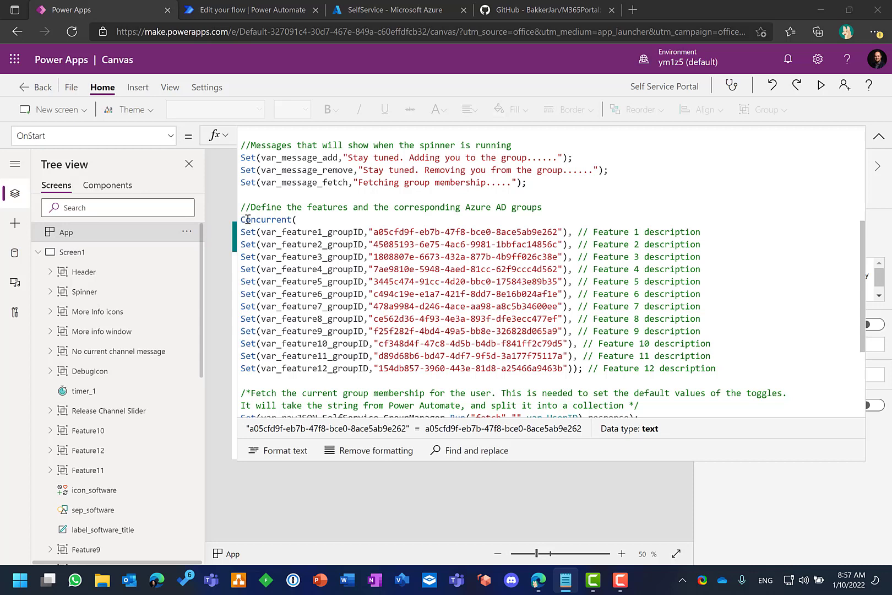
drag(241, 219, 716, 368)
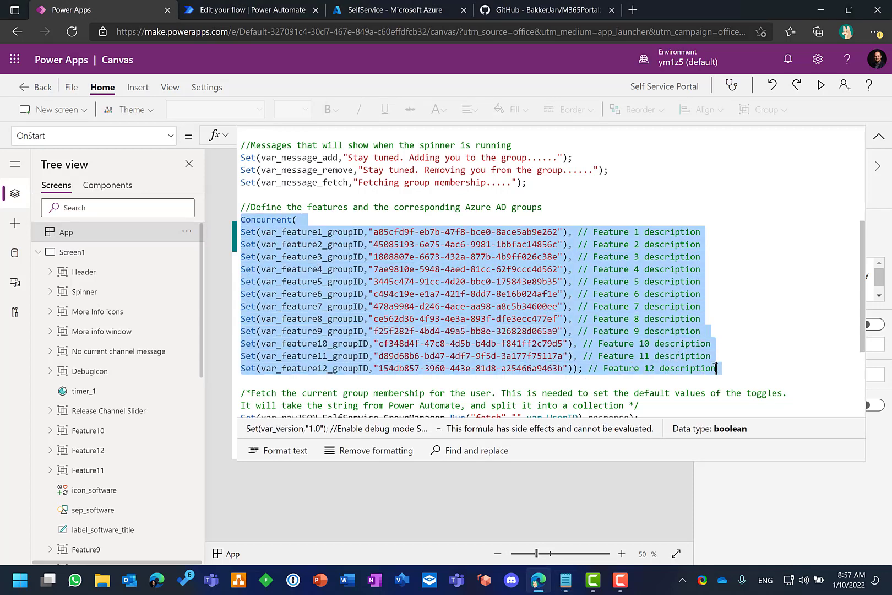
key(ctrl+v)
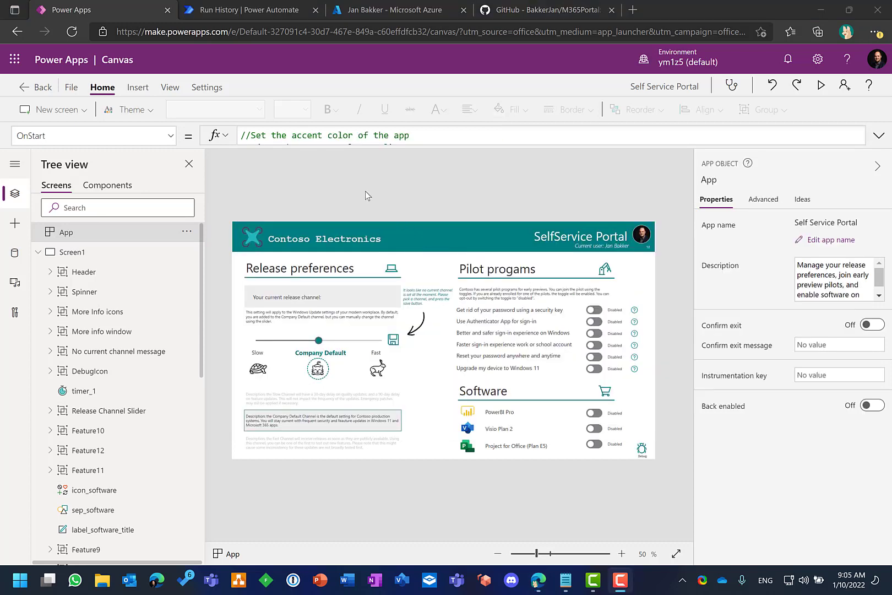
- Save the Self Service Portal app, publish this version and return to the canvas editor
click(77, 91)
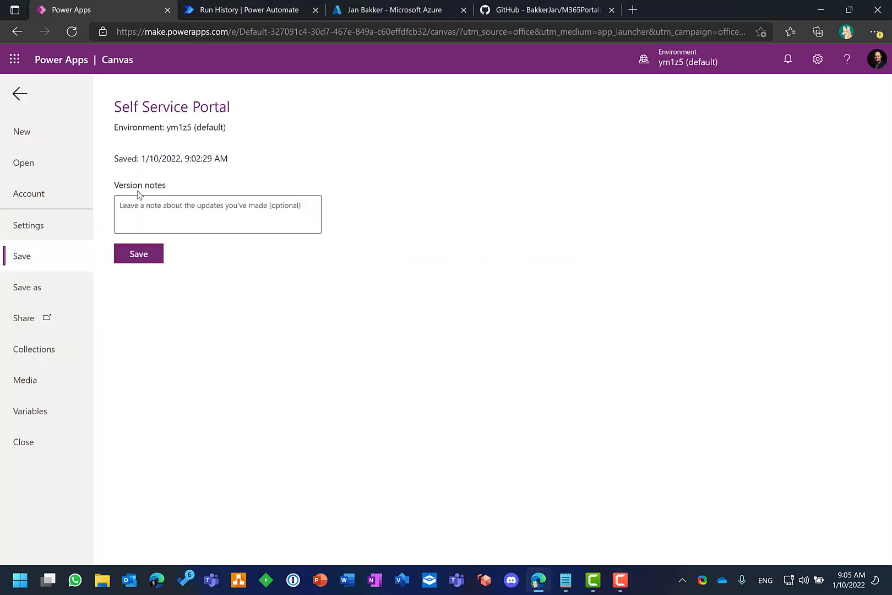
click(144, 257)
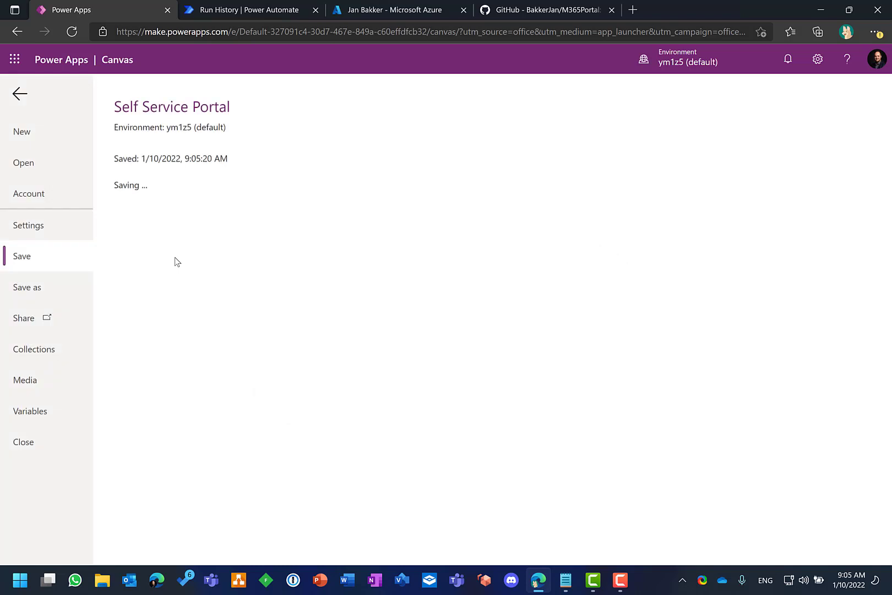
click(168, 230)
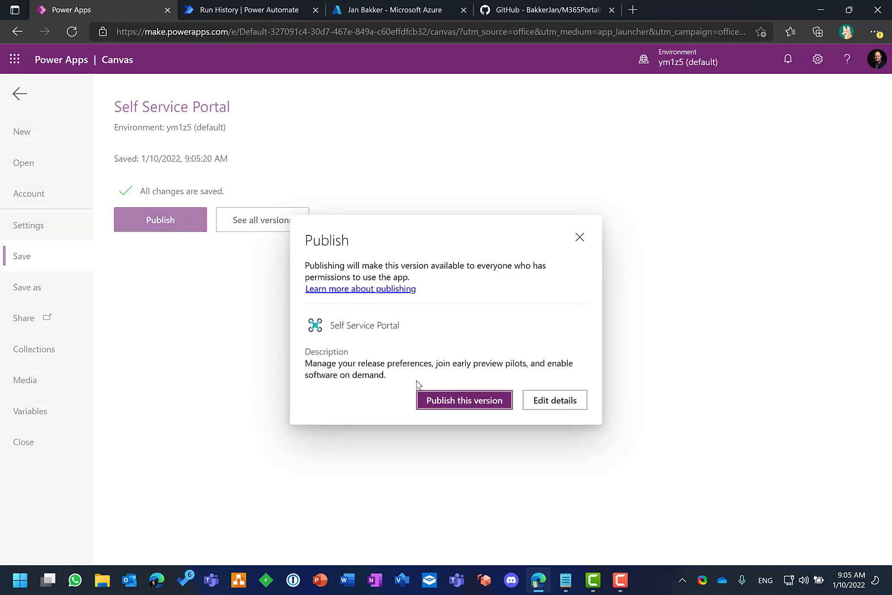
click(447, 400)
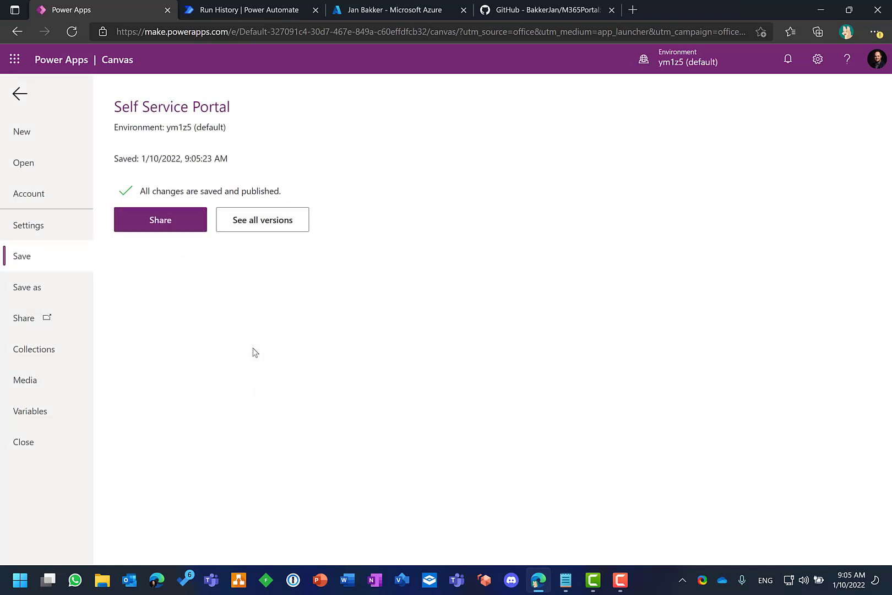
click(21, 94)
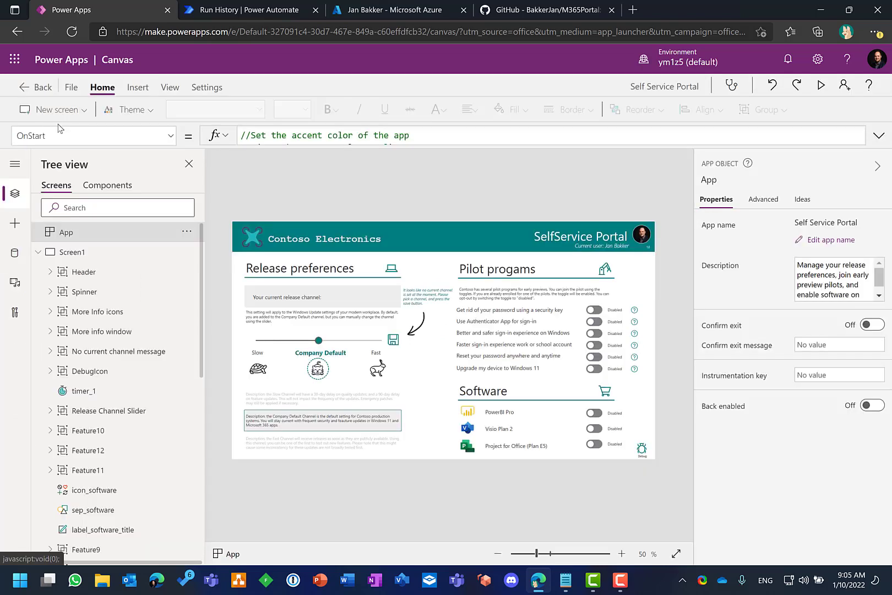
- Leave the editor and play the Self Service Portal app from the list of apps
click(28, 90)
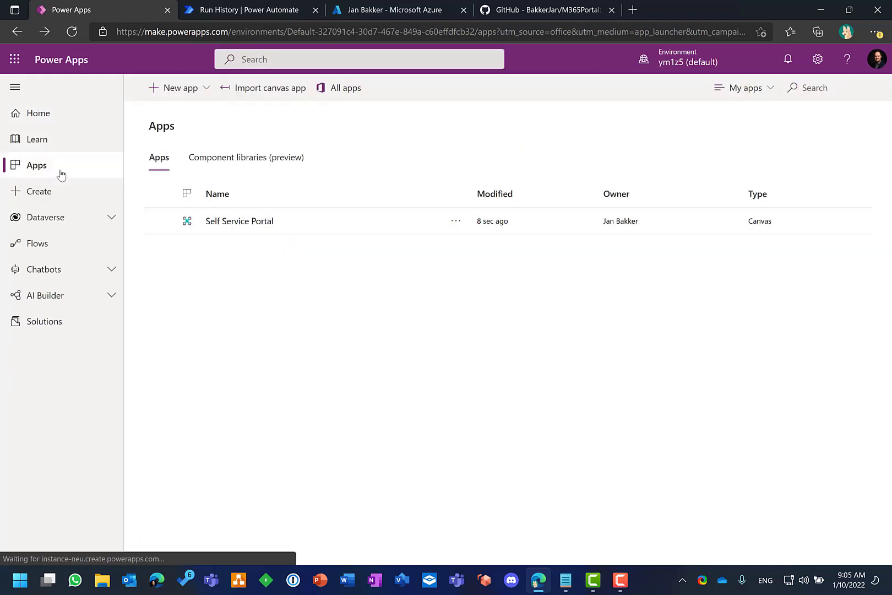
click(455, 222)
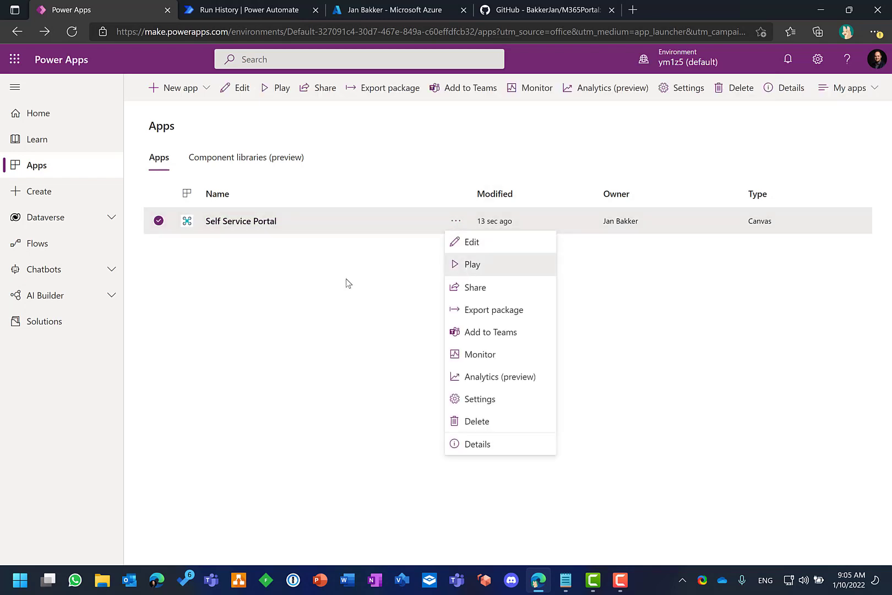
key(Return)
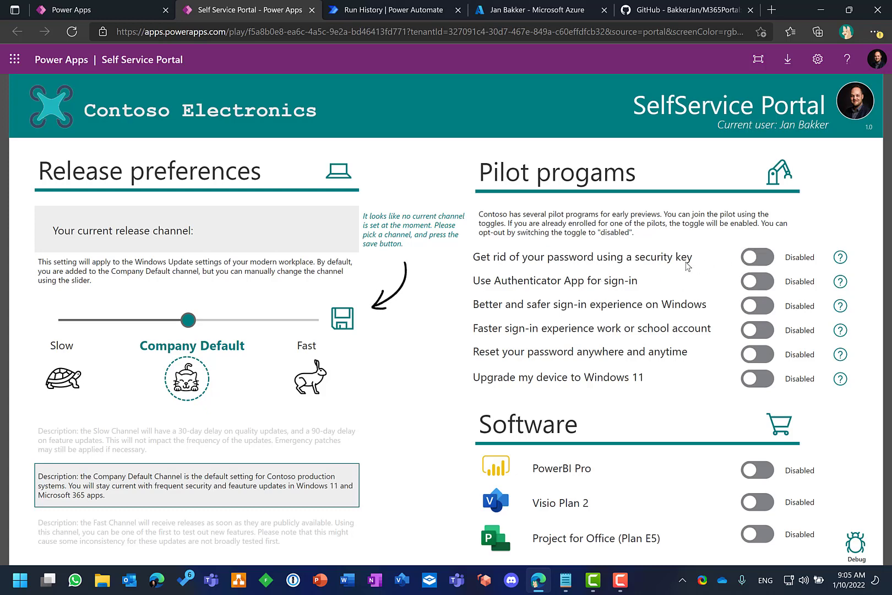
- Enable the security key and password reset pilot programs, and save Fast as the release channel
click(757, 258)
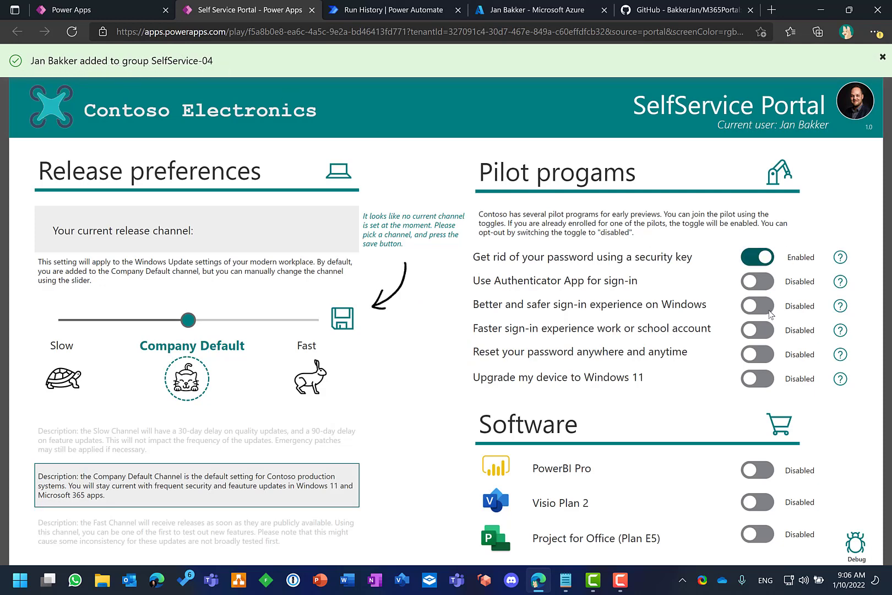
click(766, 355)
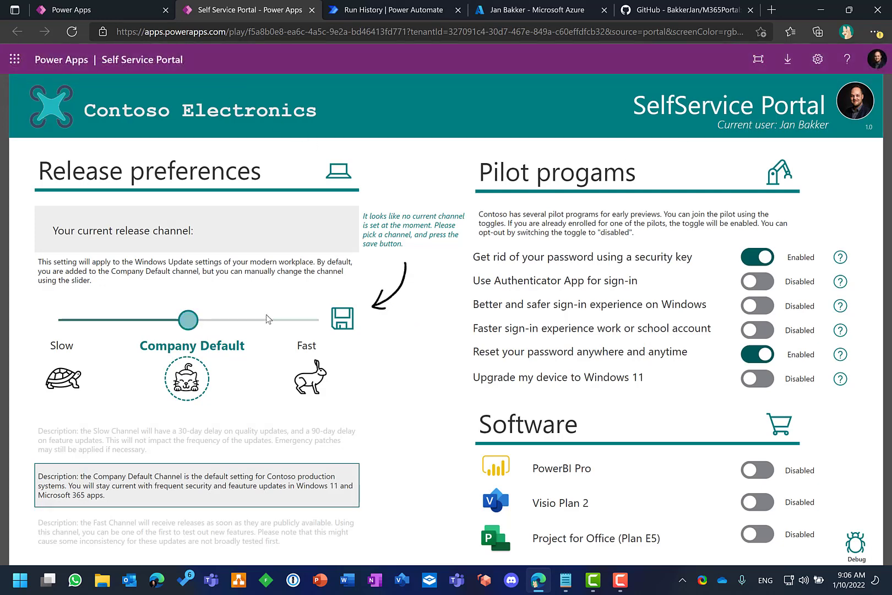
drag(189, 319, 310, 320)
click(345, 326)
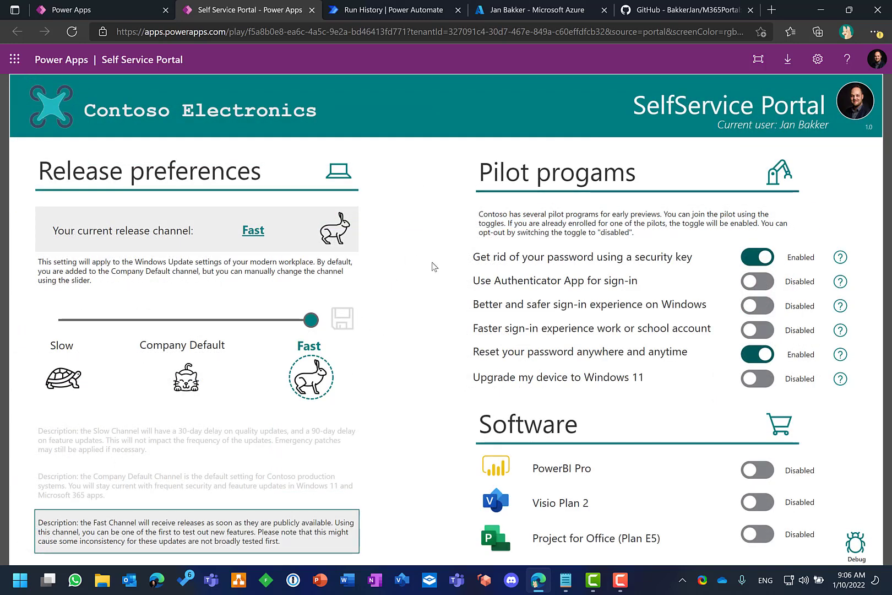
- Disable the security key pilot program, and open the user's group memberships in the Azure portal
click(756, 257)
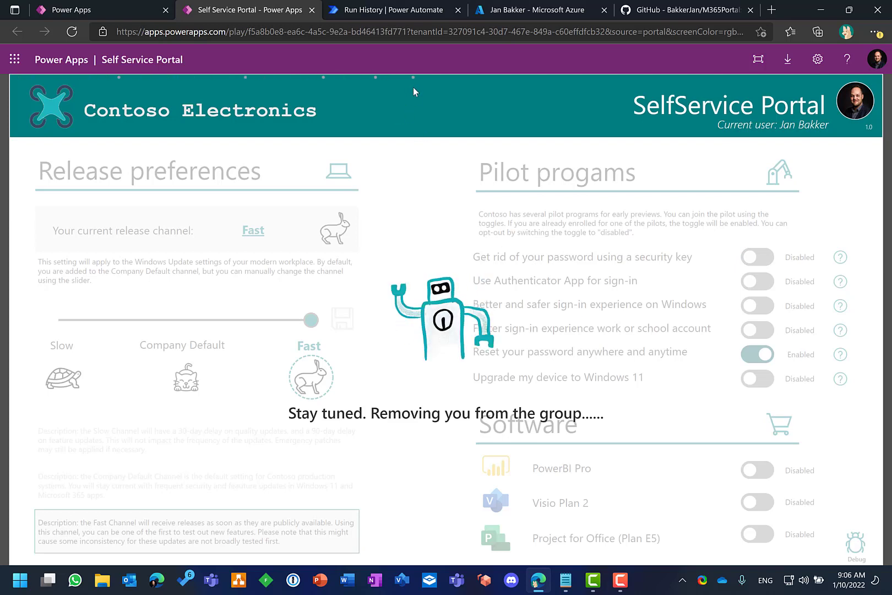
click(537, 9)
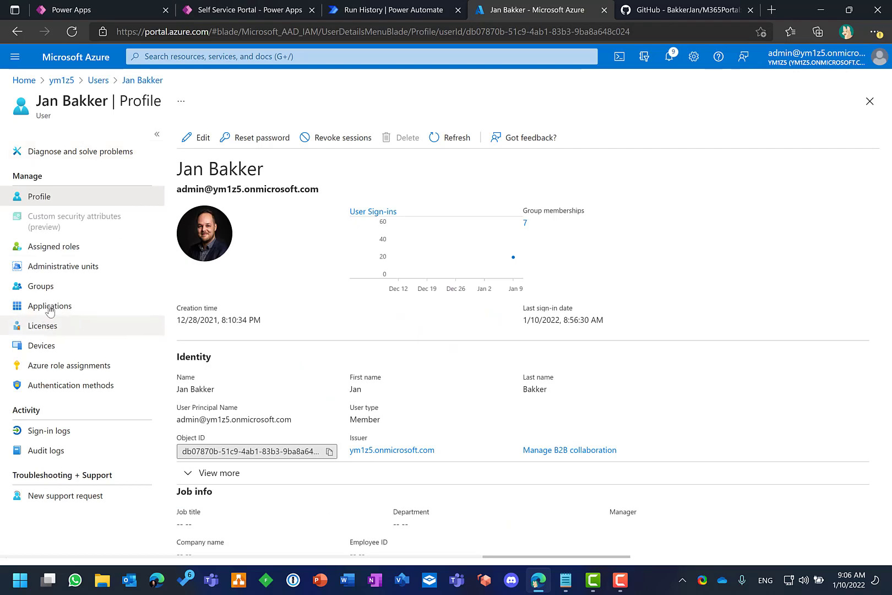
click(51, 286)
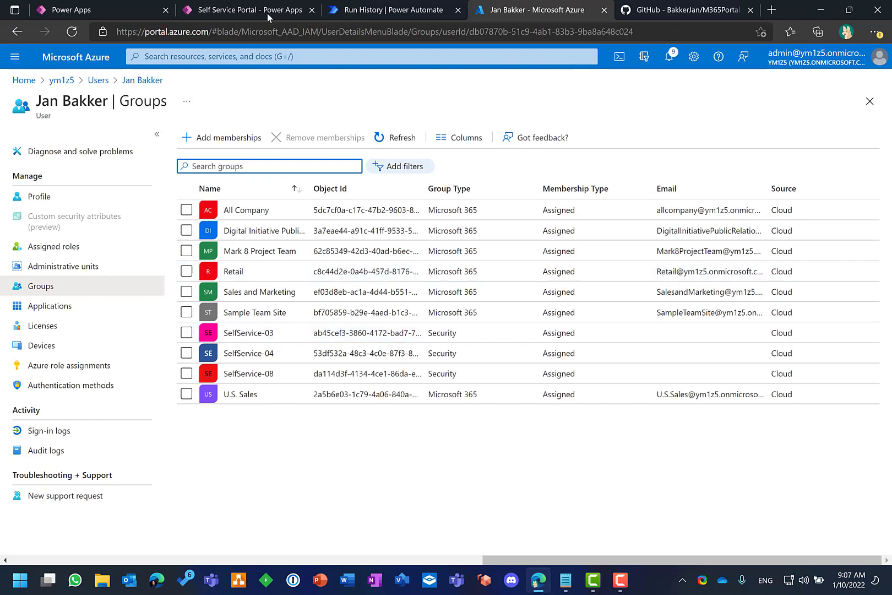
- Compare the portal's pilot program toggles with the user's refreshed group memberships in Azure, and return to the portal
click(227, 12)
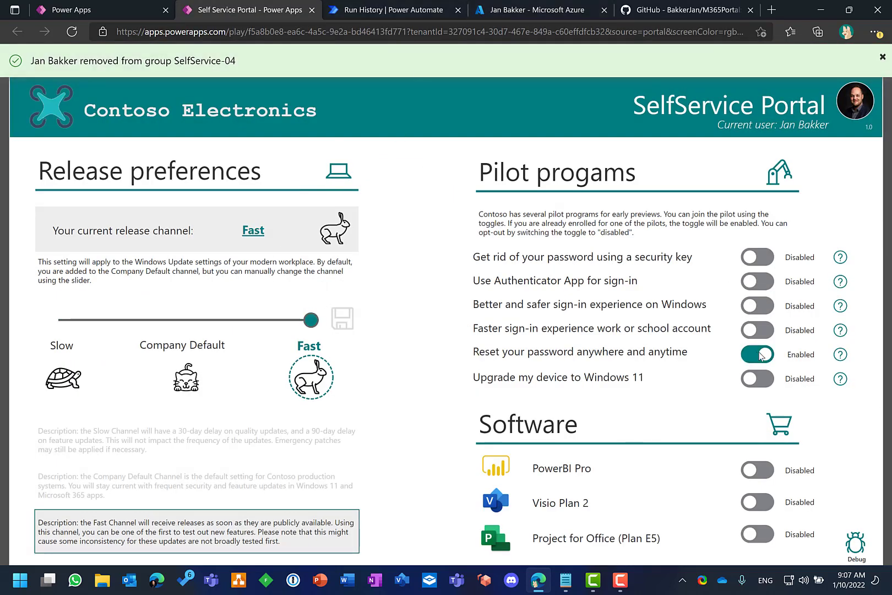
click(546, 12)
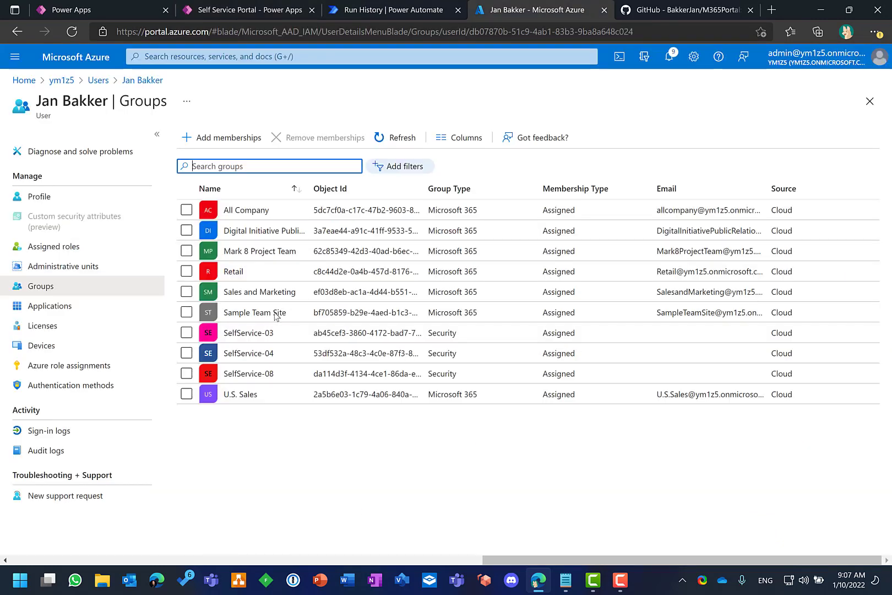
click(255, 12)
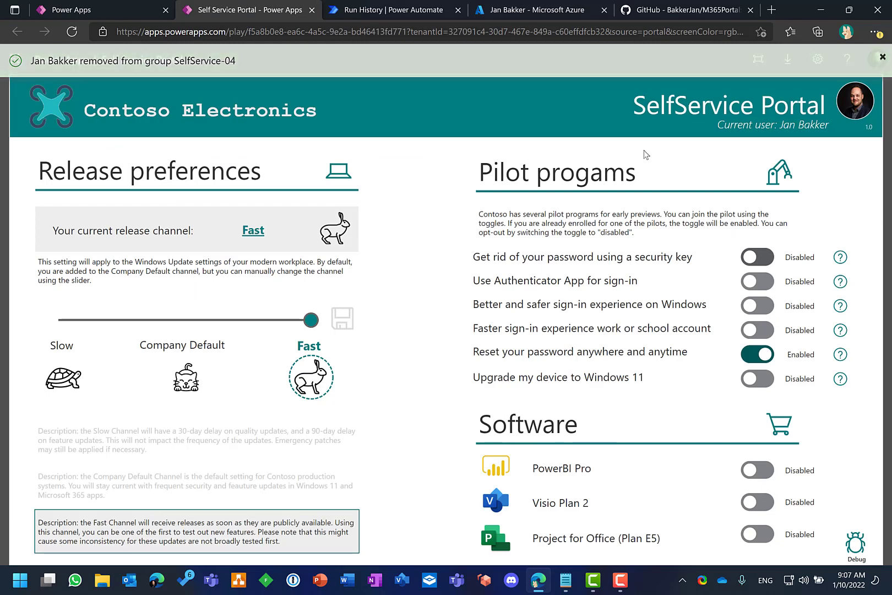
key(ctrl+4)
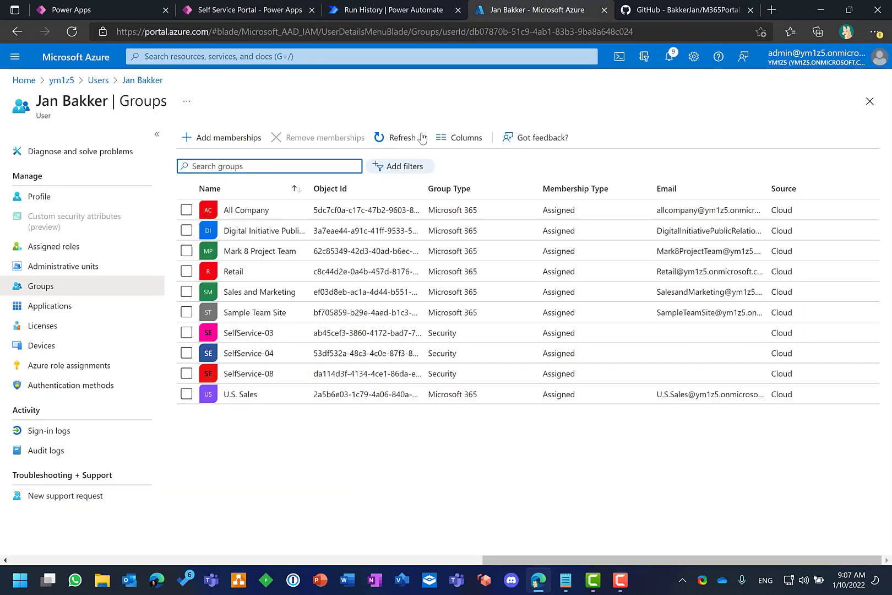
click(394, 137)
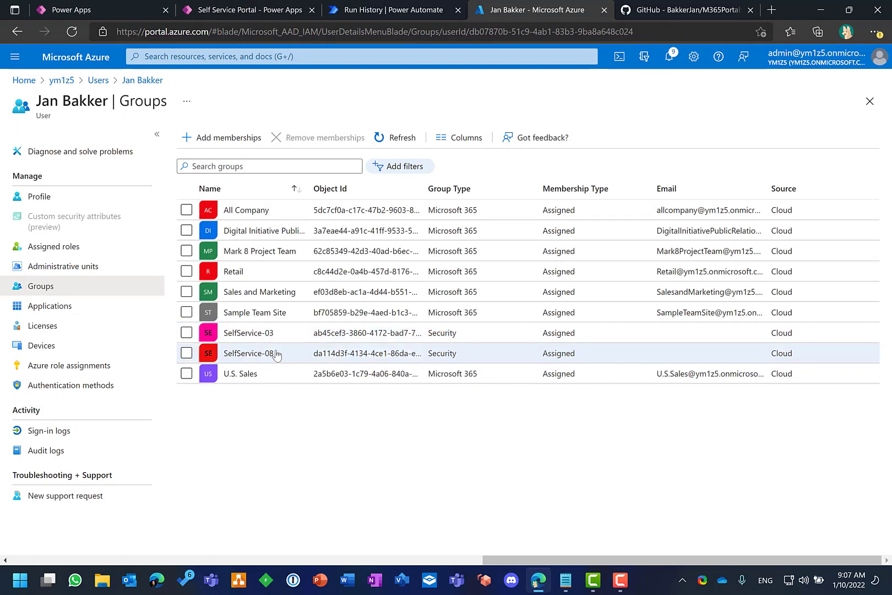
click(249, 11)
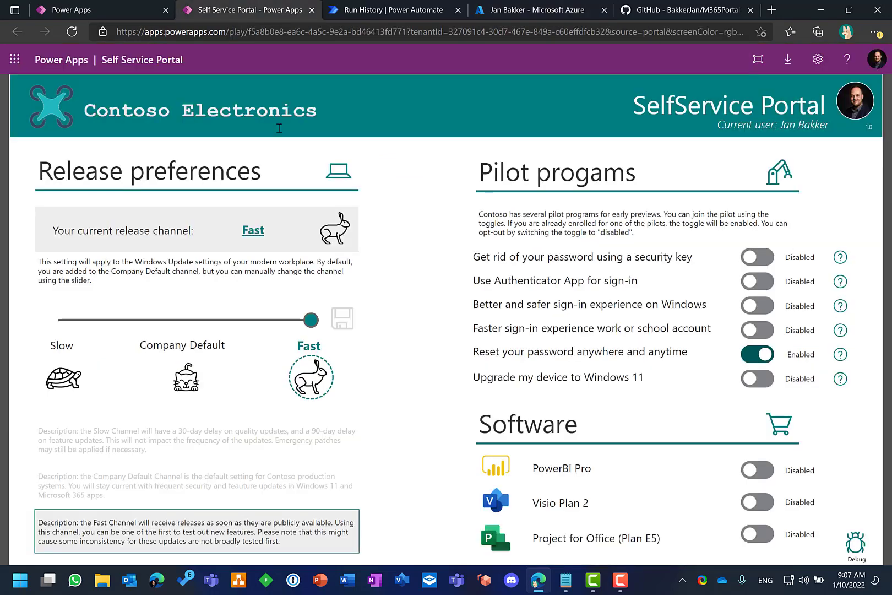